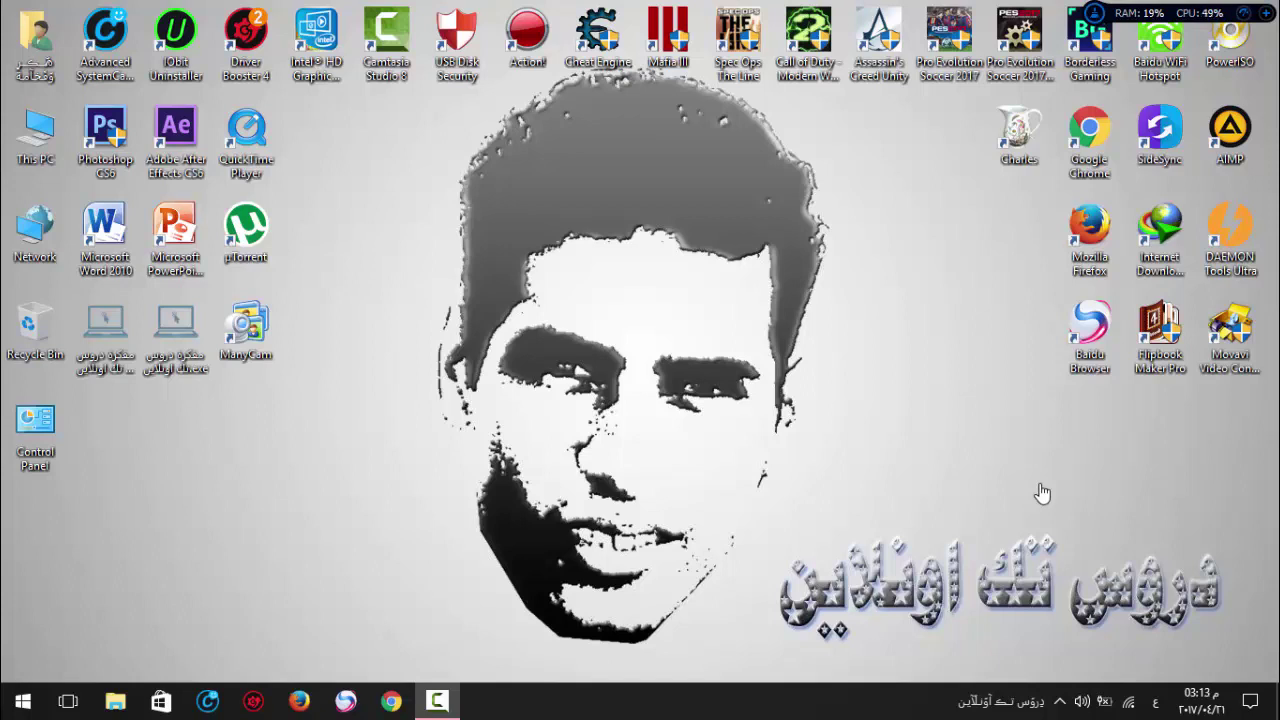
right_click(714, 232)
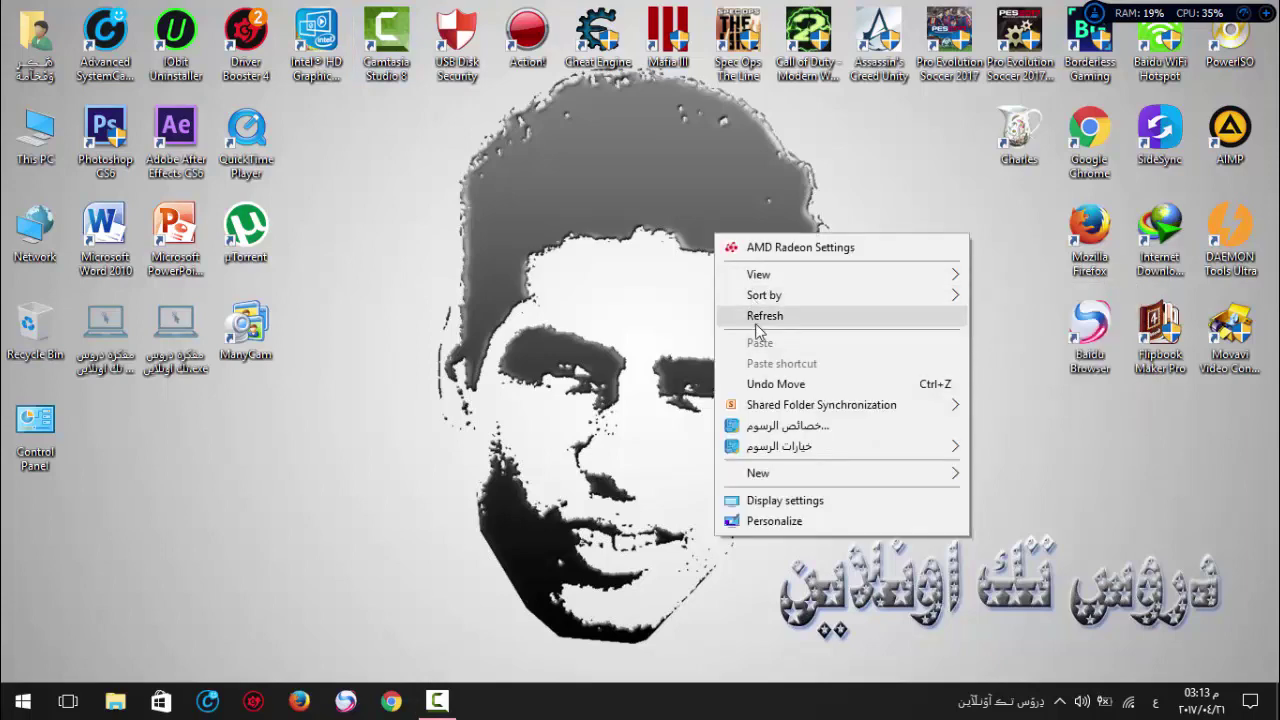
left_click(764, 316)
right_click(522, 182)
left_click(560, 266)
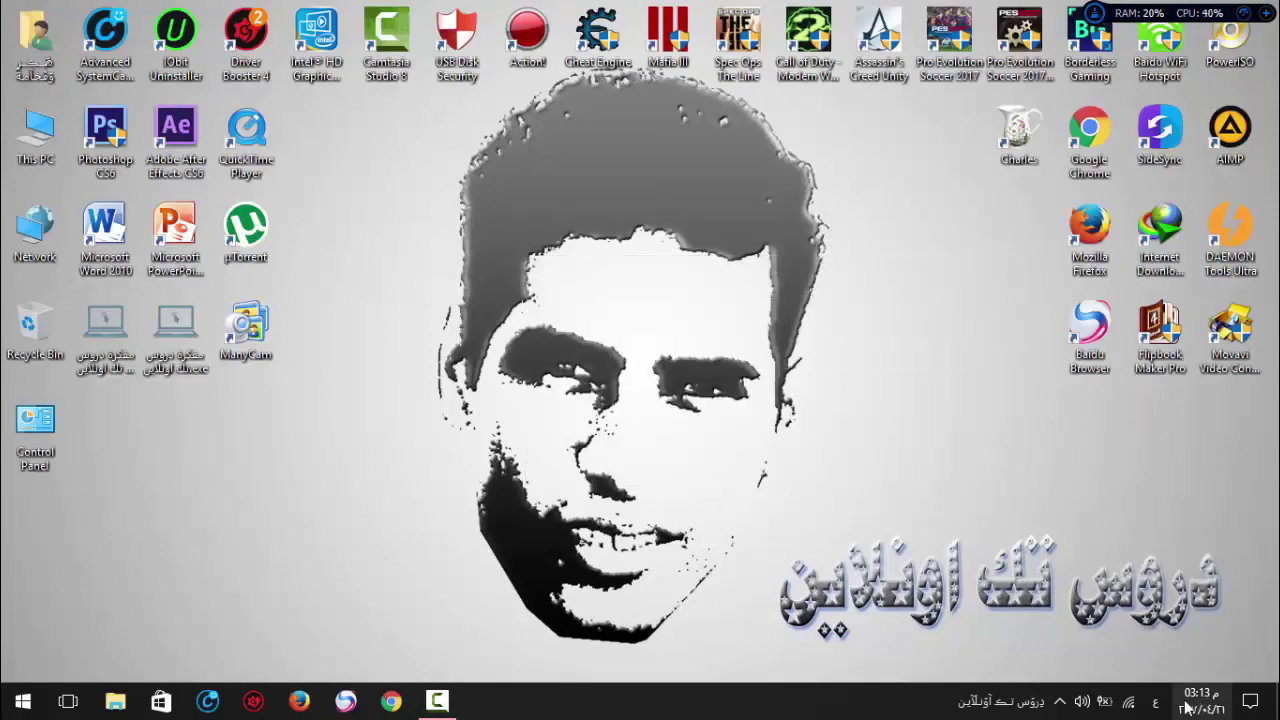
left_click(1128, 702)
left_click(1128, 702)
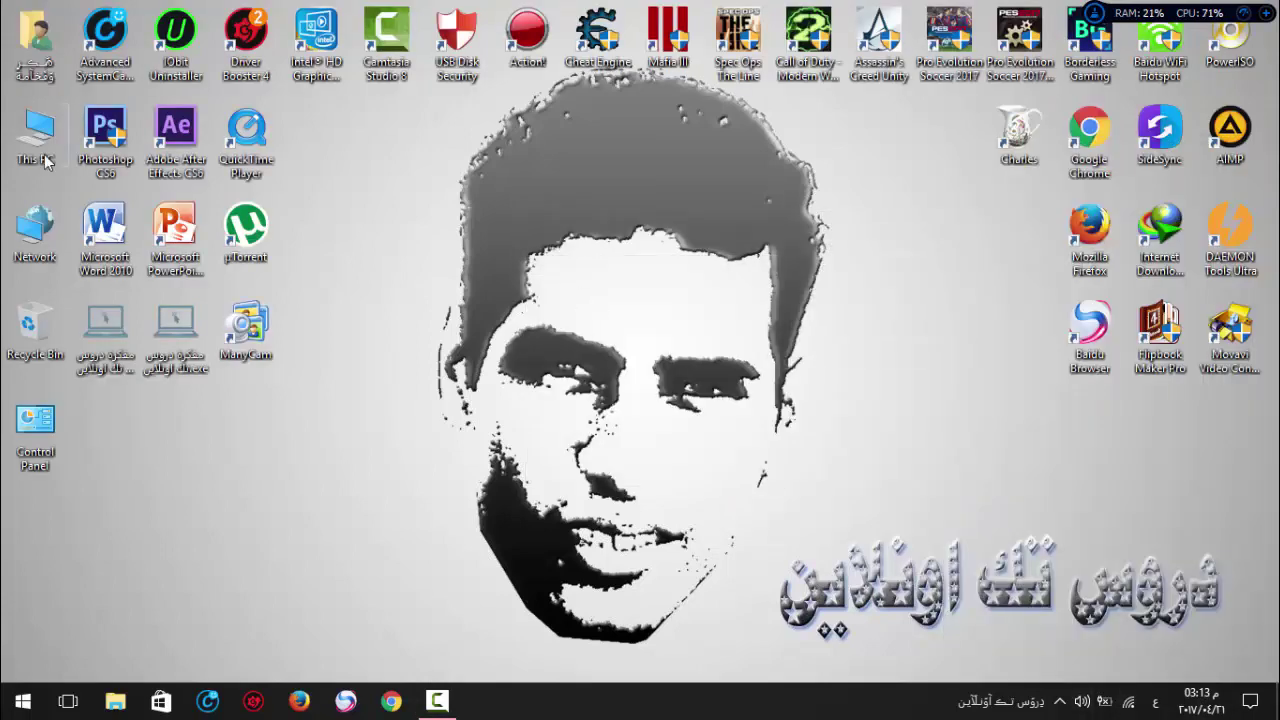
Open Device Manager within Computer Management for this PC and expand the Network adapters category.
right_click(42, 160)
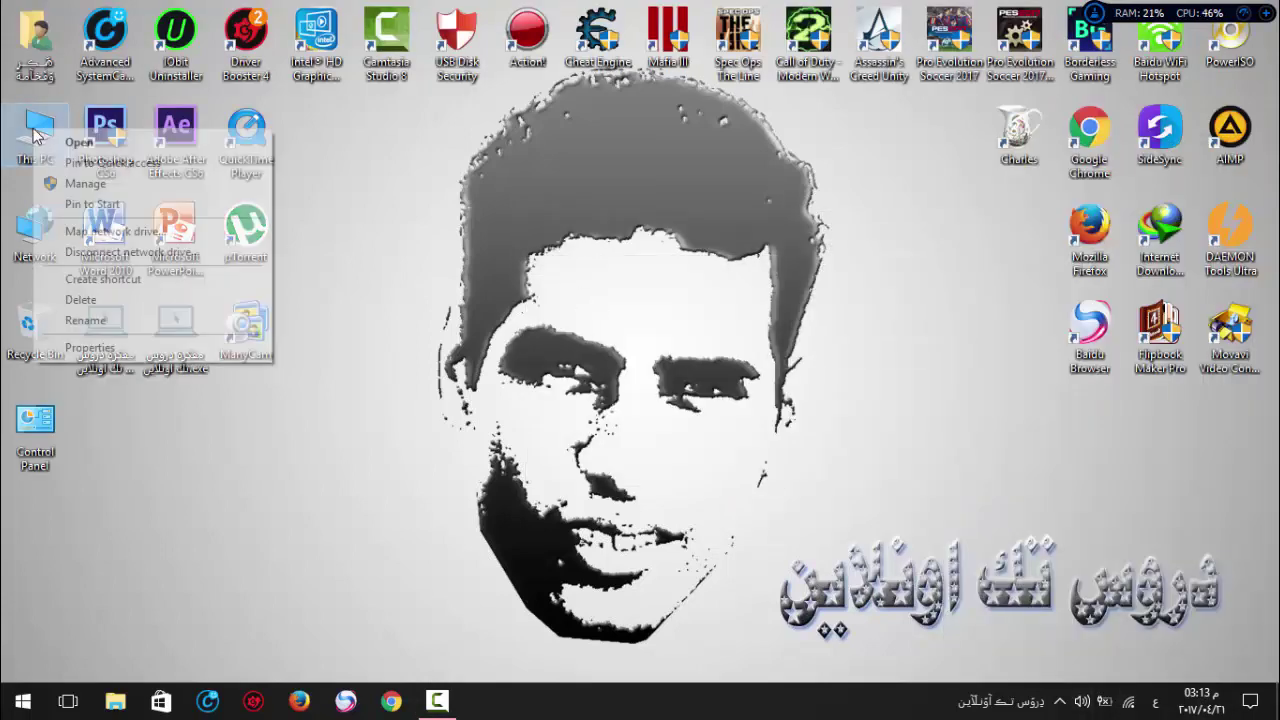
left_click(85, 184)
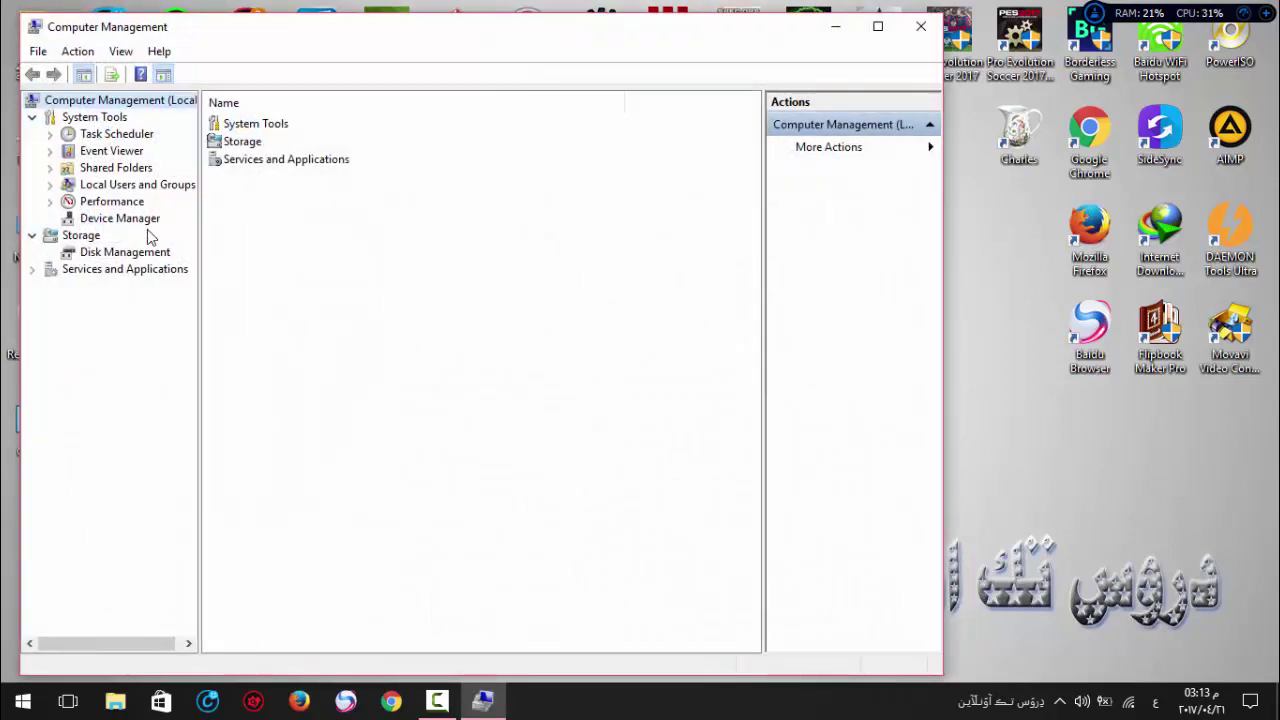
left_click(140, 219)
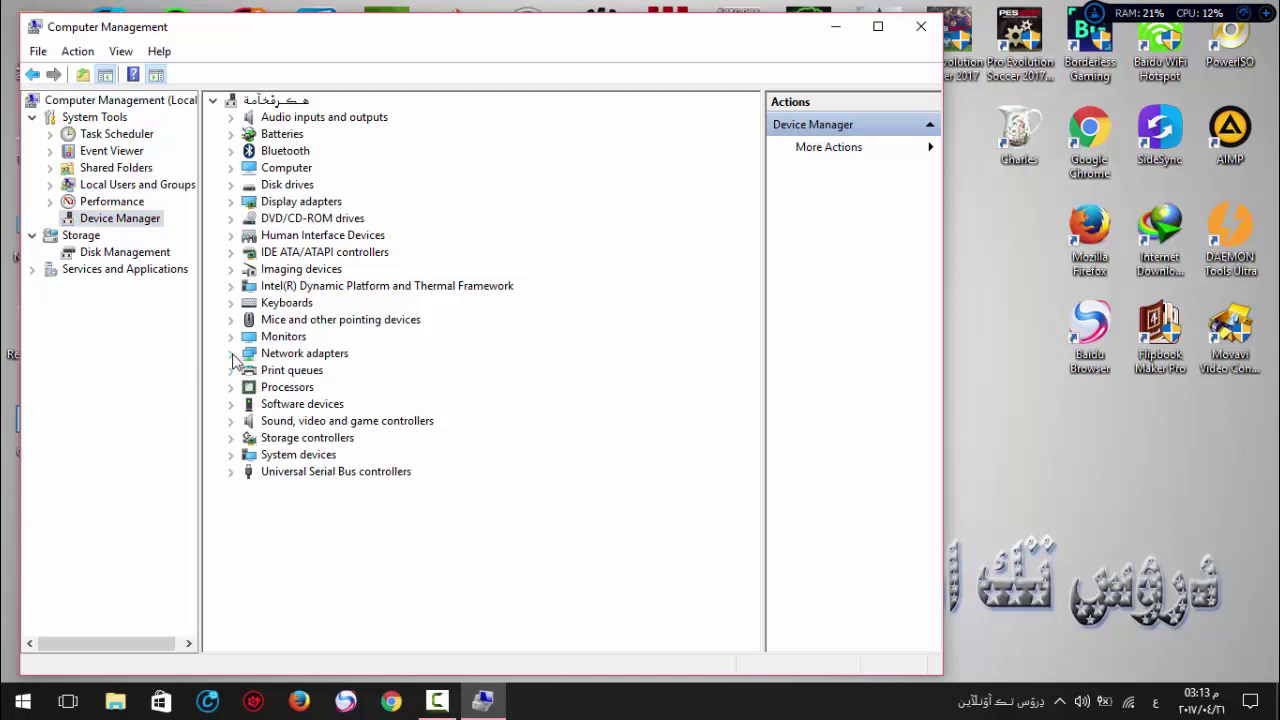
left_click(231, 353)
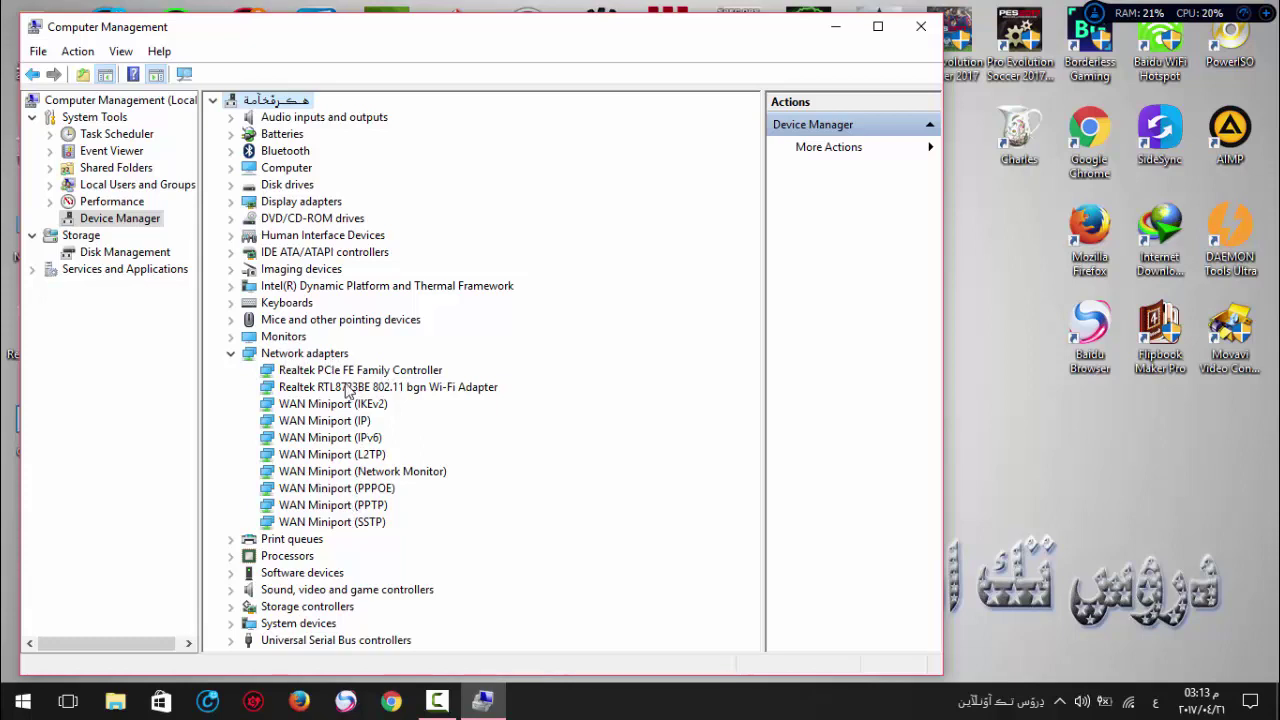
left_click(235, 357)
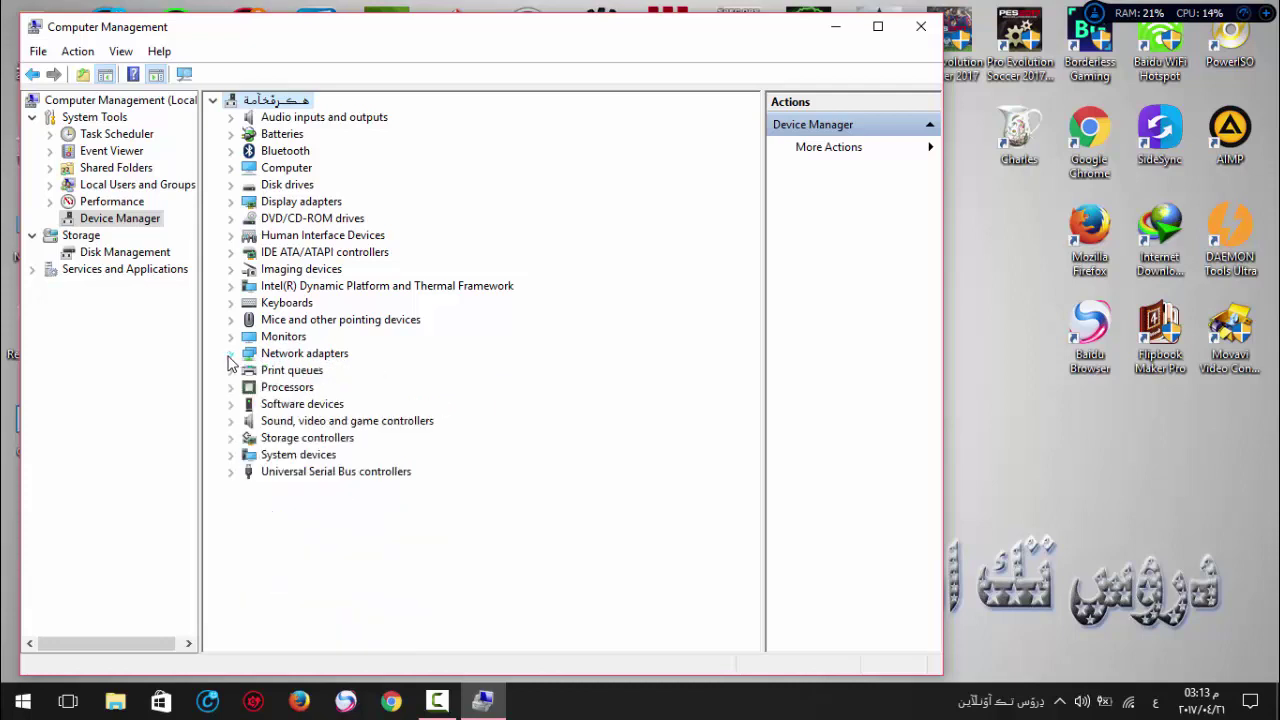
left_click(235, 357)
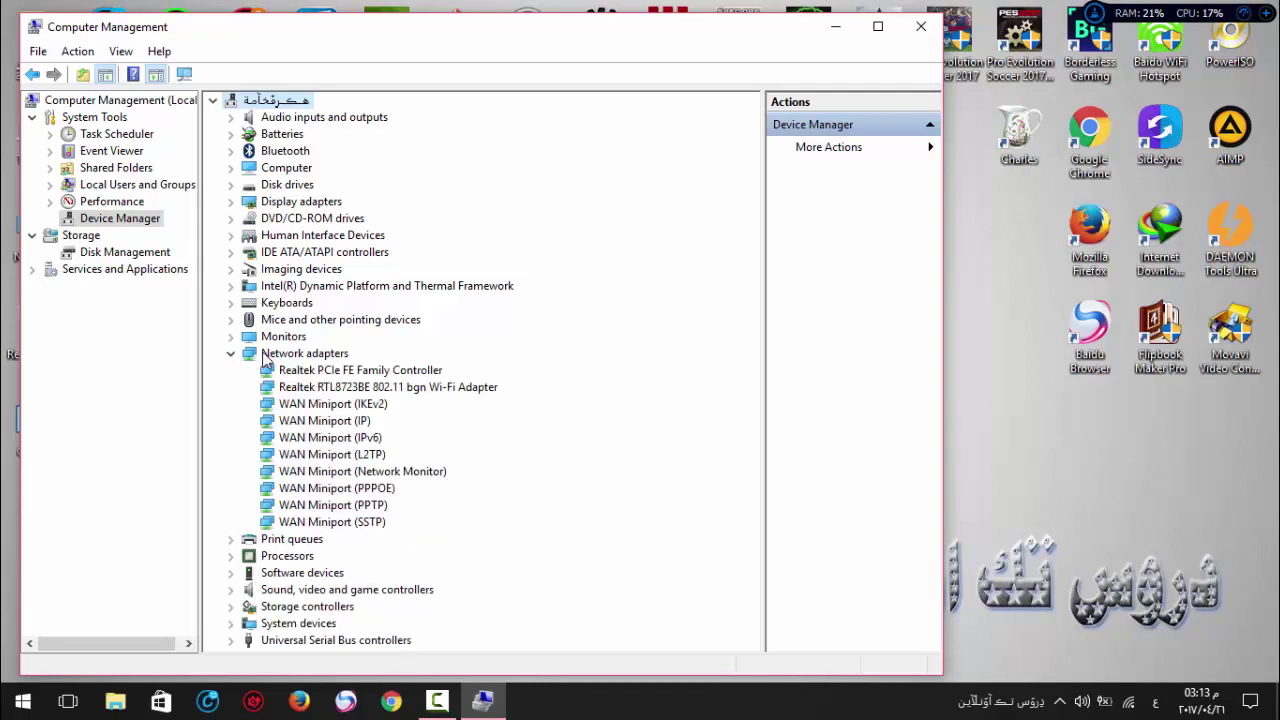
left_click(263, 357)
right_click(263, 357)
left_click(232, 355)
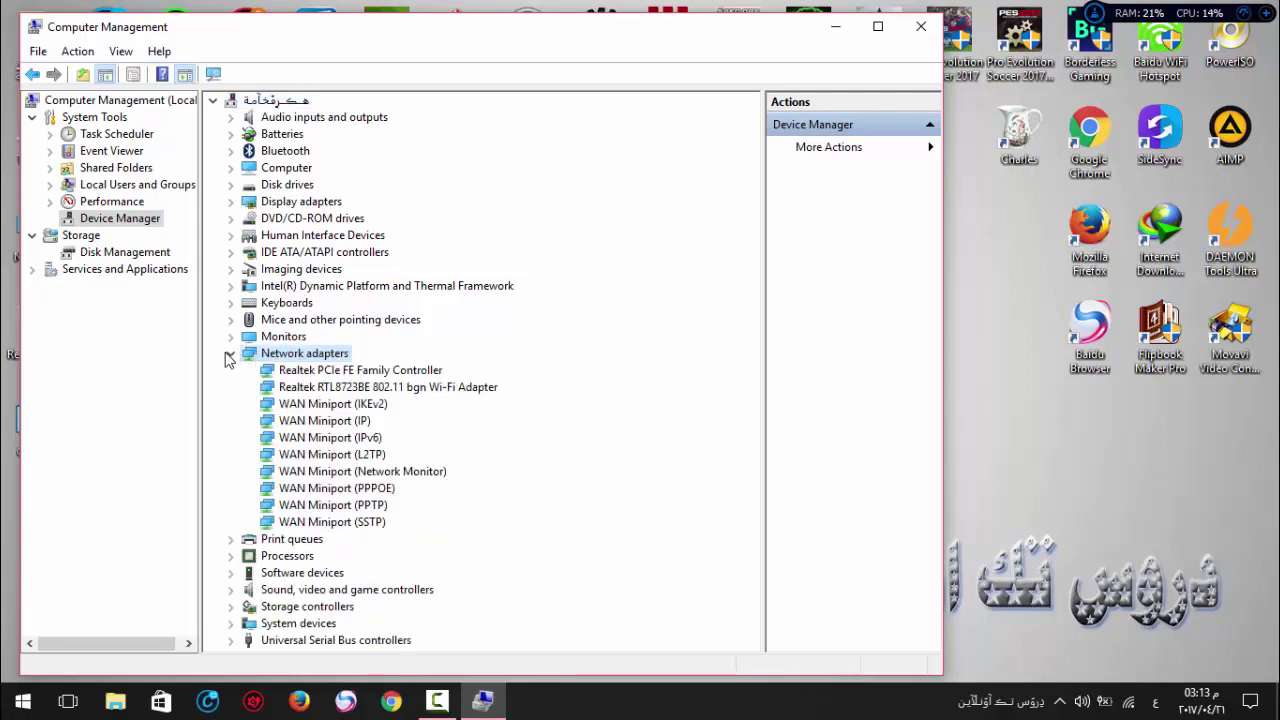
left_click(232, 355)
left_click(231, 354)
Examine the driver options, including Uninstall, for WAN Miniport (SSTP), (PPTP) and (PPPOE), and close Computer Management.
left_click(305, 522)
right_click(305, 522)
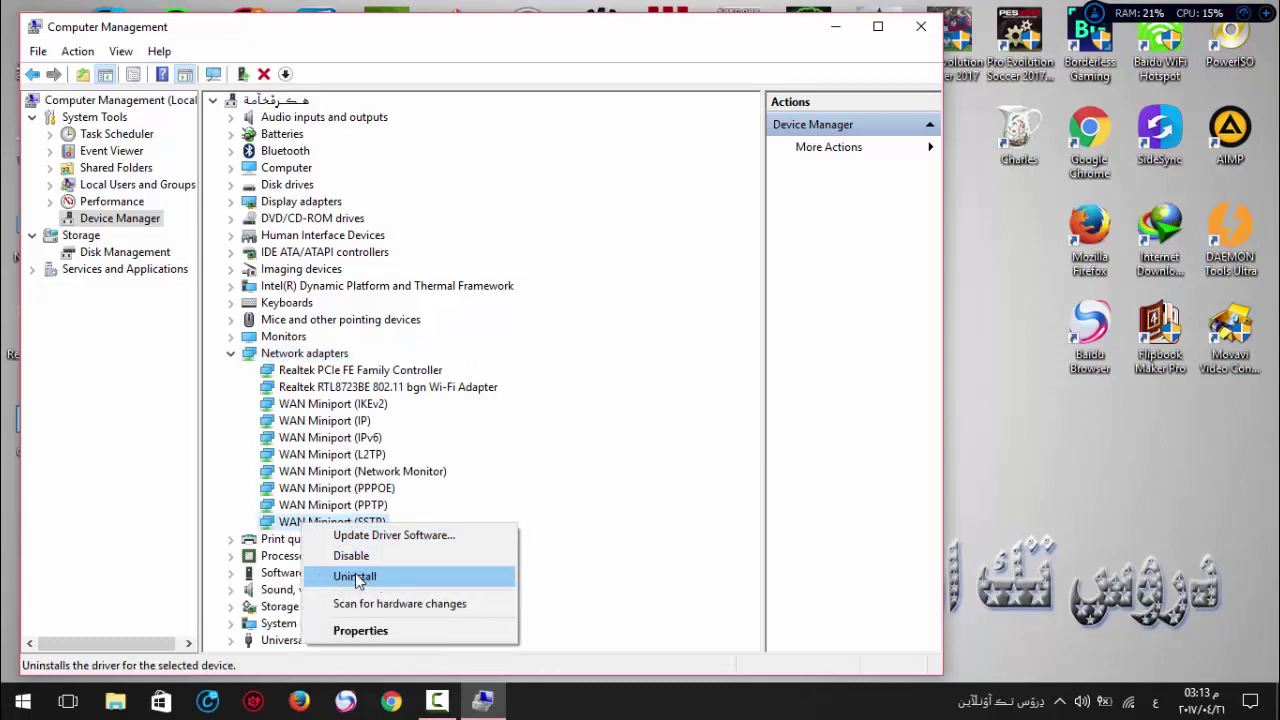
left_click(231, 353)
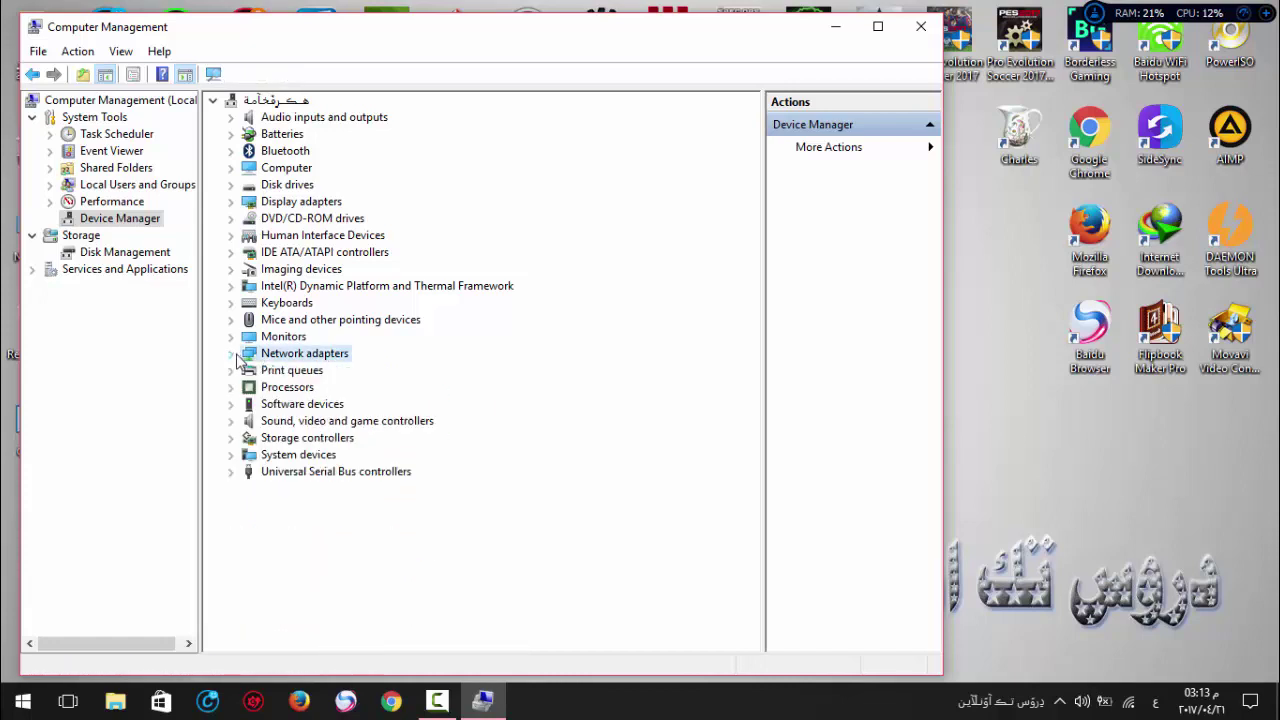
left_click(231, 353)
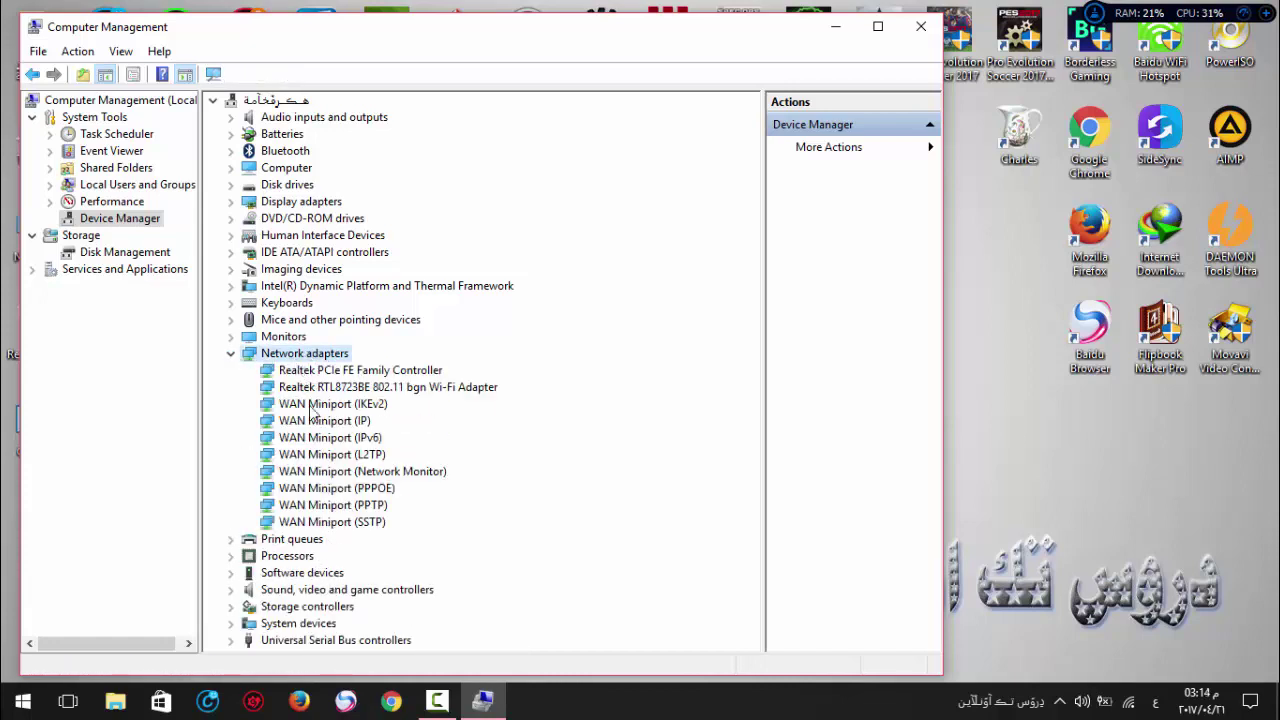
right_click(314, 521)
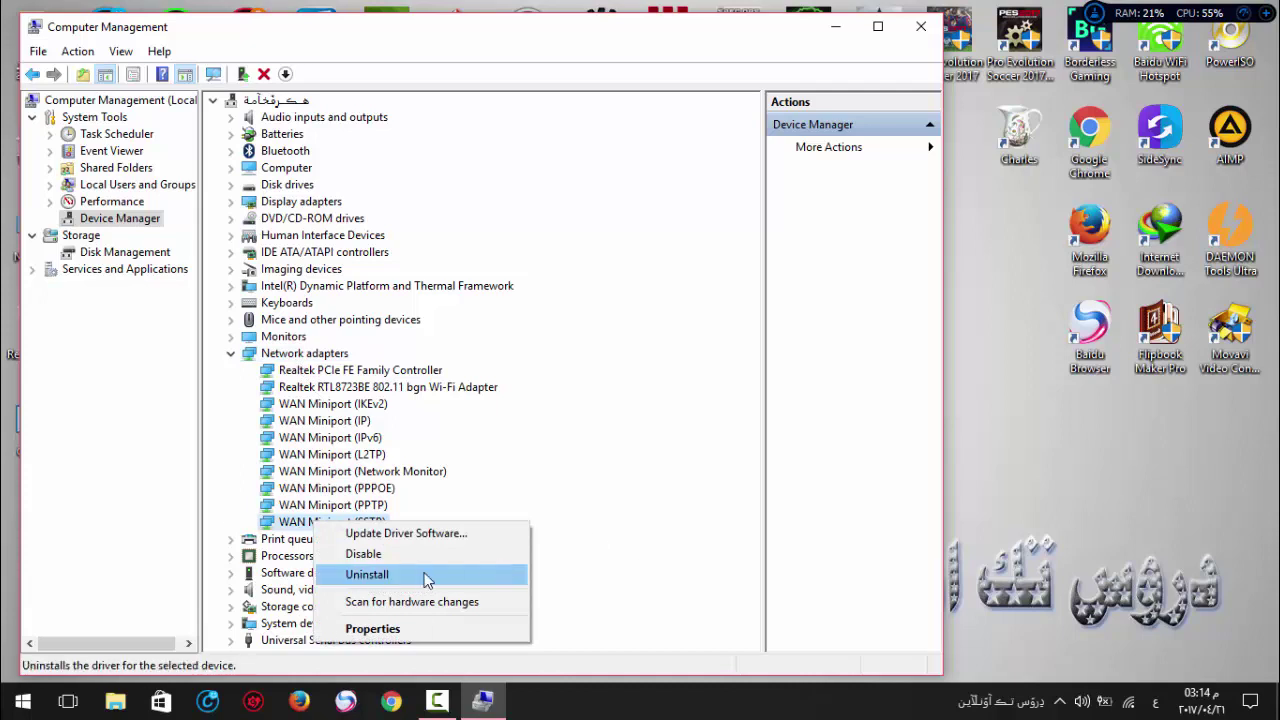
right_click(293, 505)
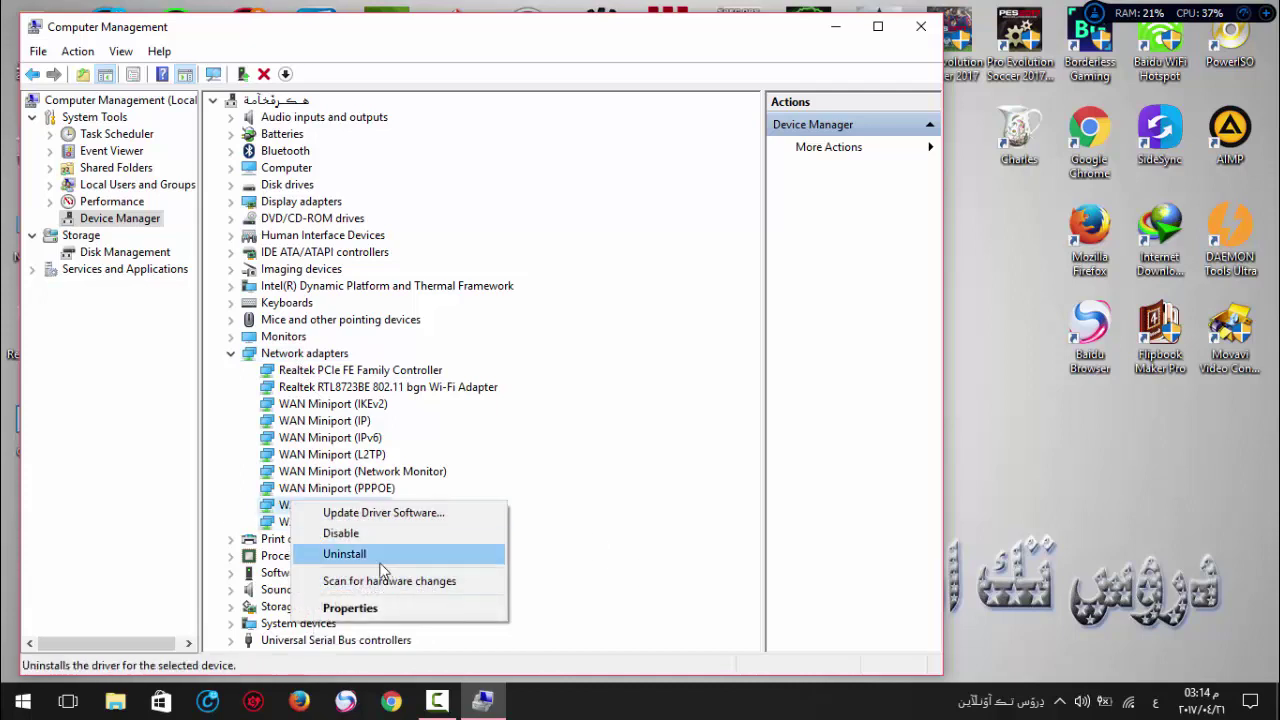
right_click(293, 488)
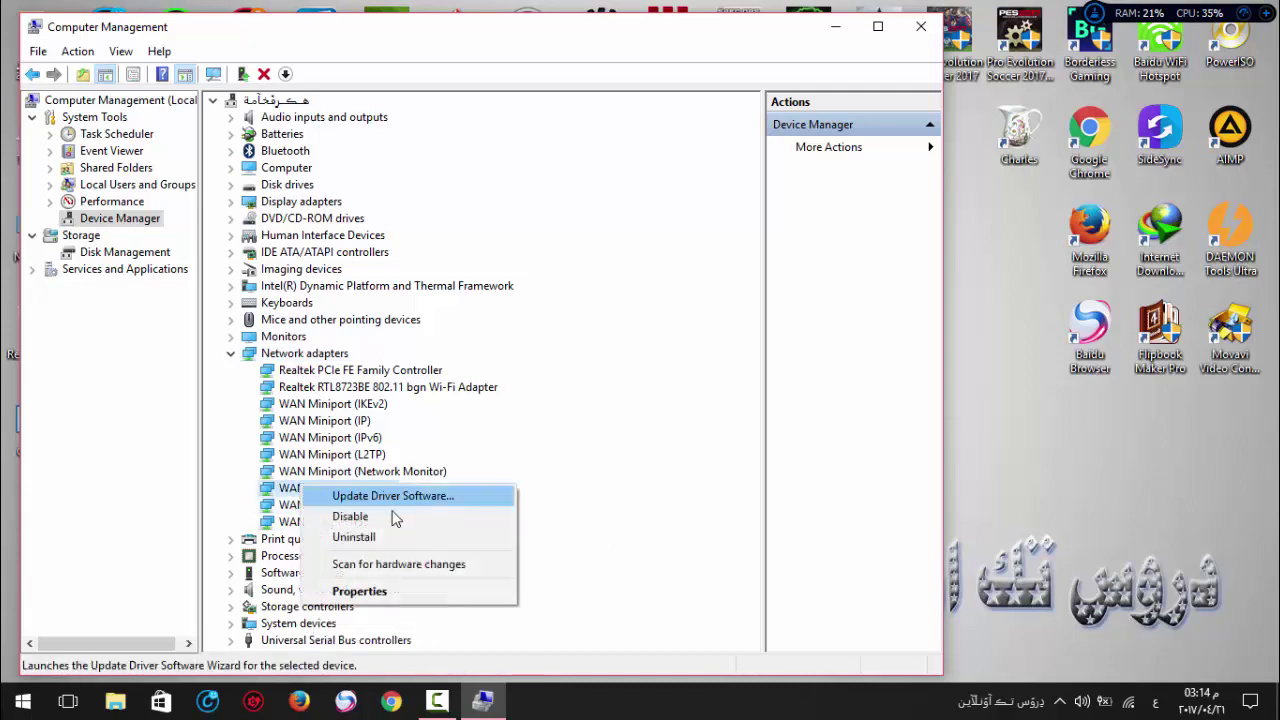
left_click(231, 353)
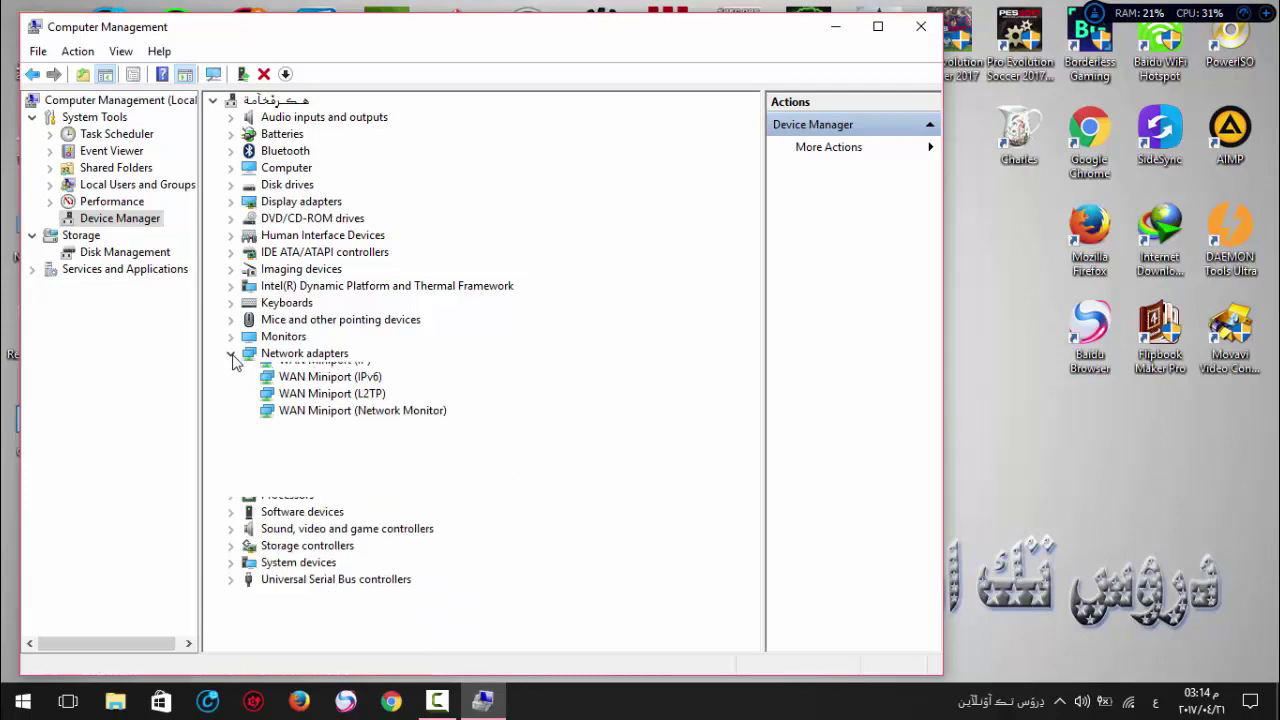
left_click(918, 28)
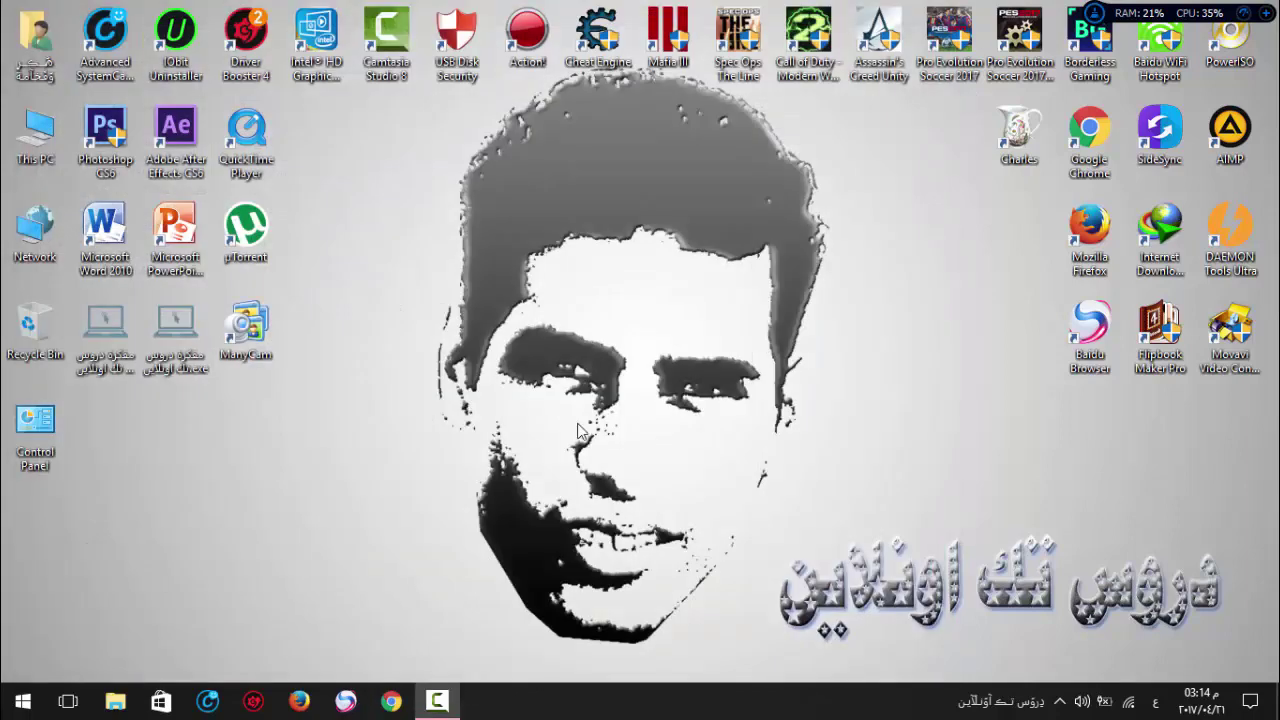
left_click(23, 701)
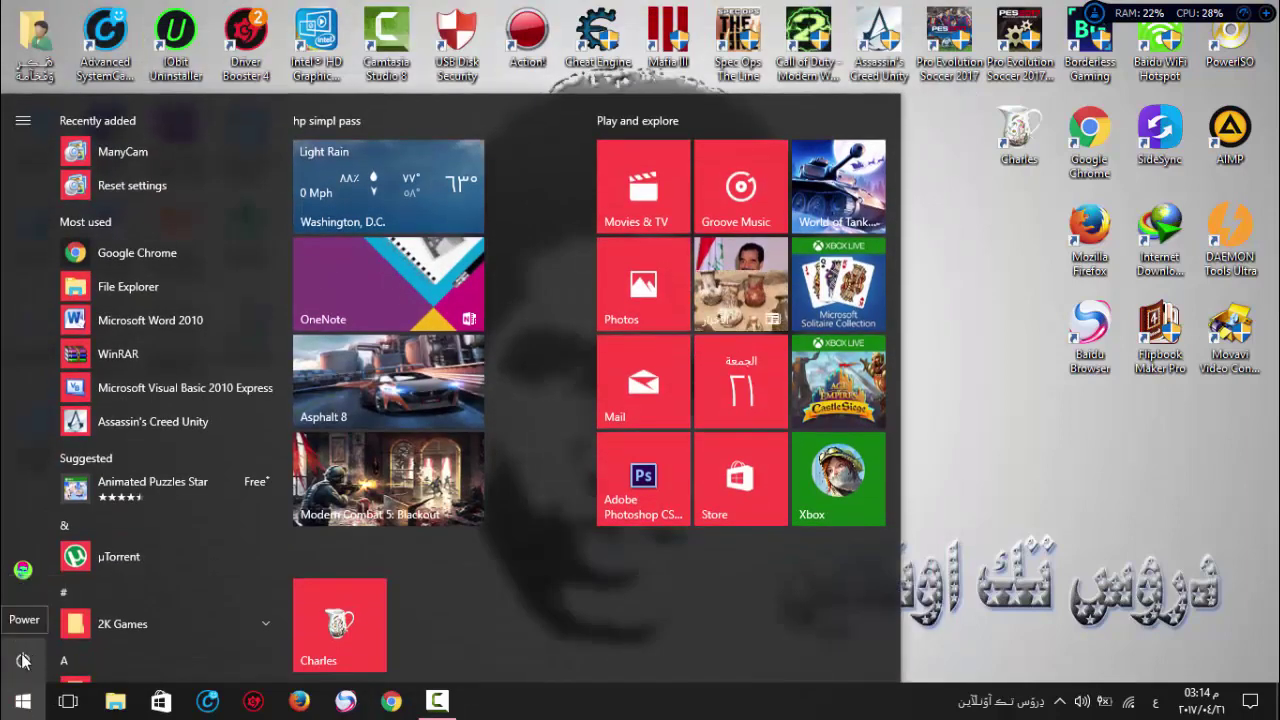
right_click(987, 307)
right_click(747, 256)
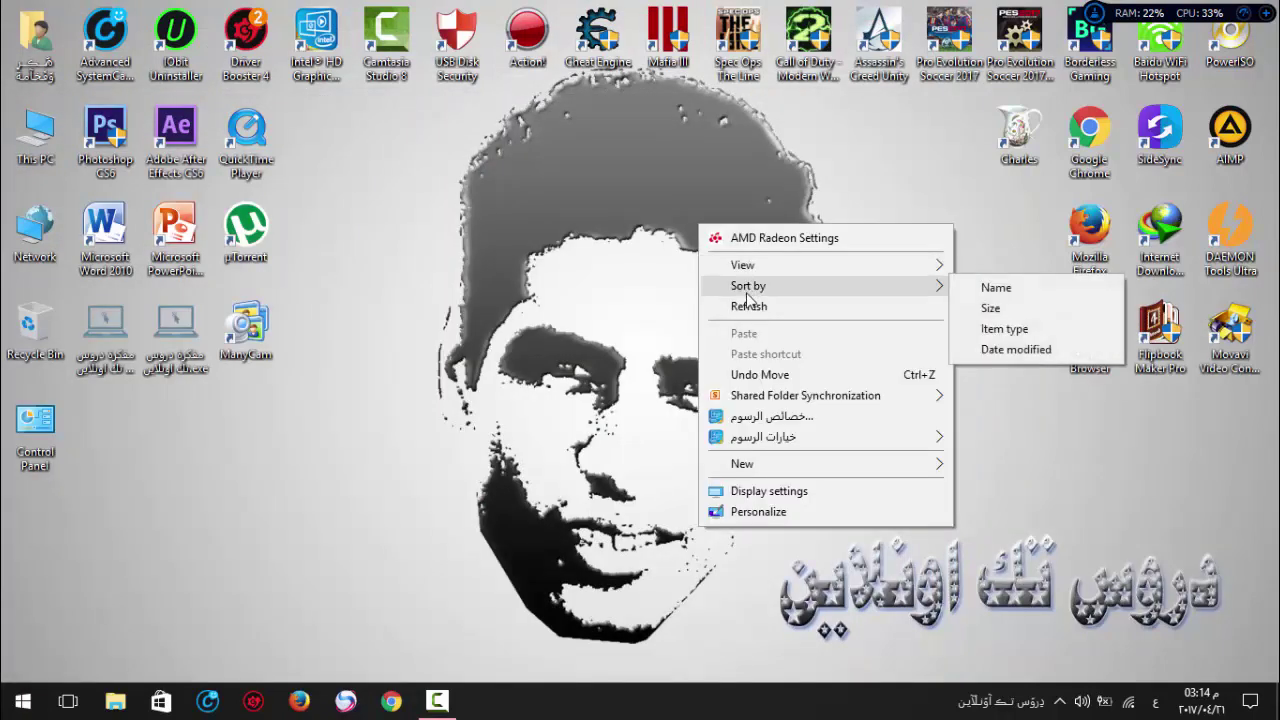
left_click(751, 308)
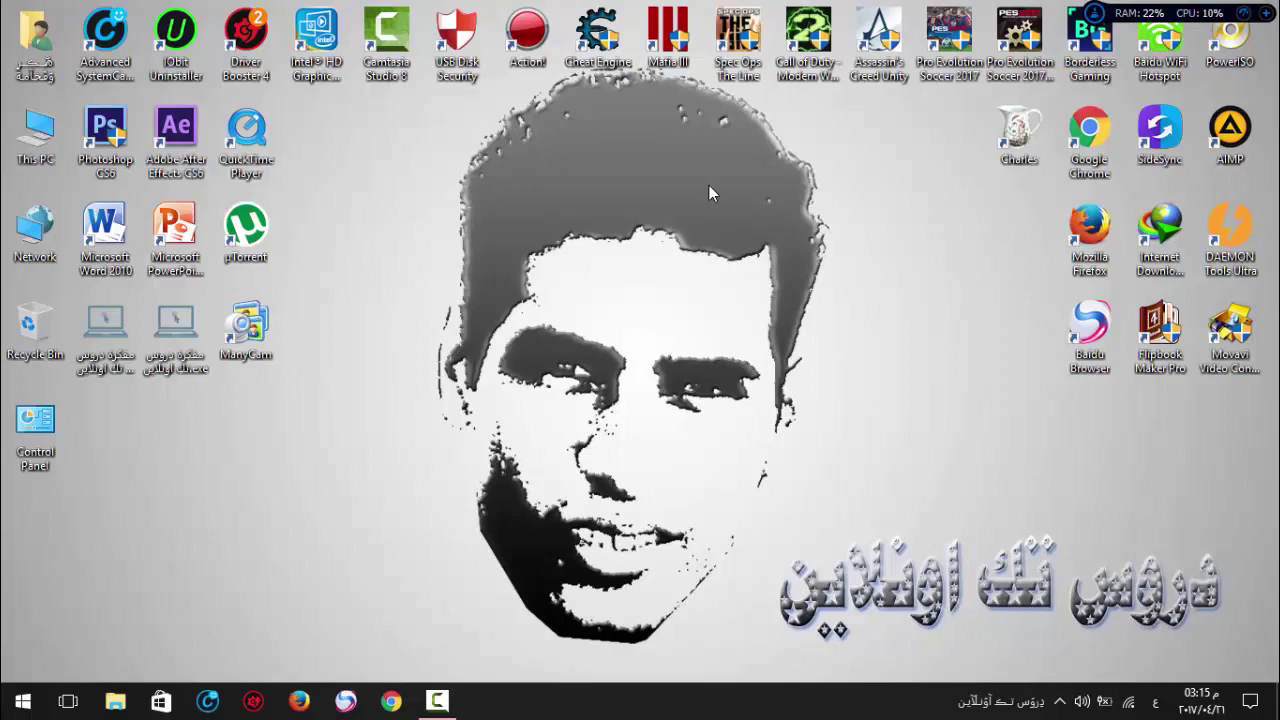
In the Windows Update advanced options, set delivery of updates from more than one place to Off and close Settings.
left_click(22, 702)
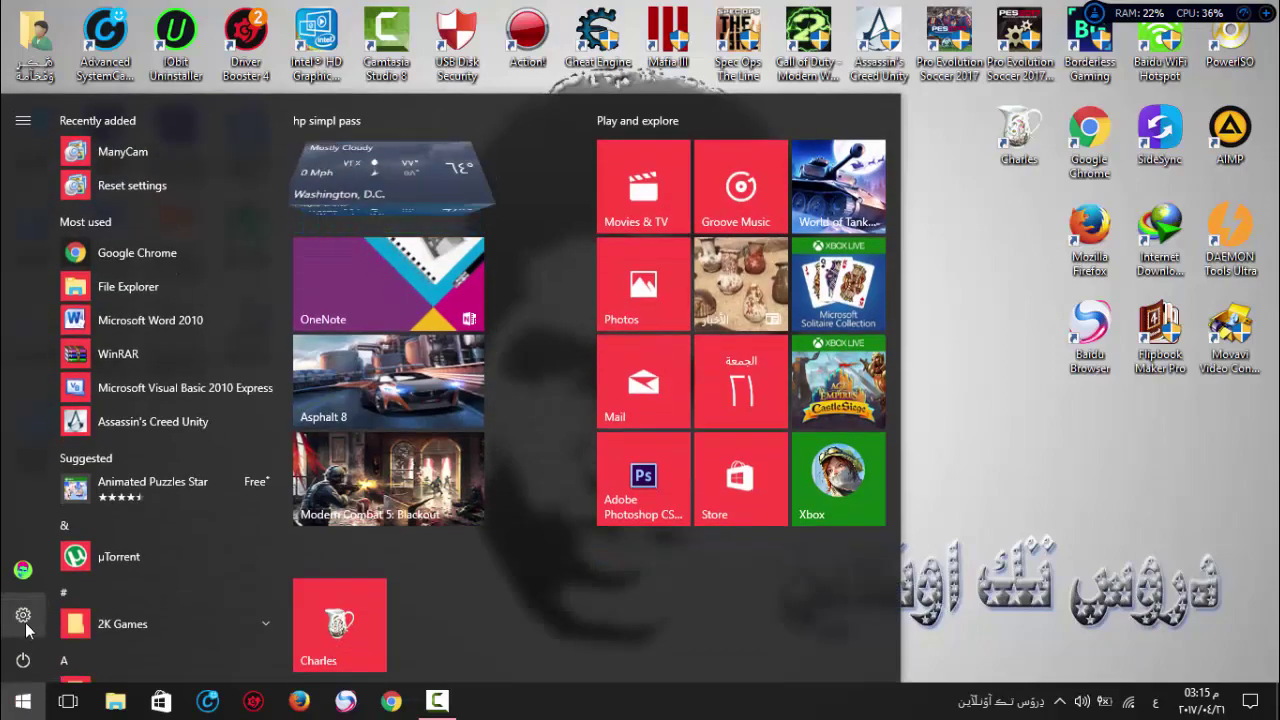
left_click(22, 614)
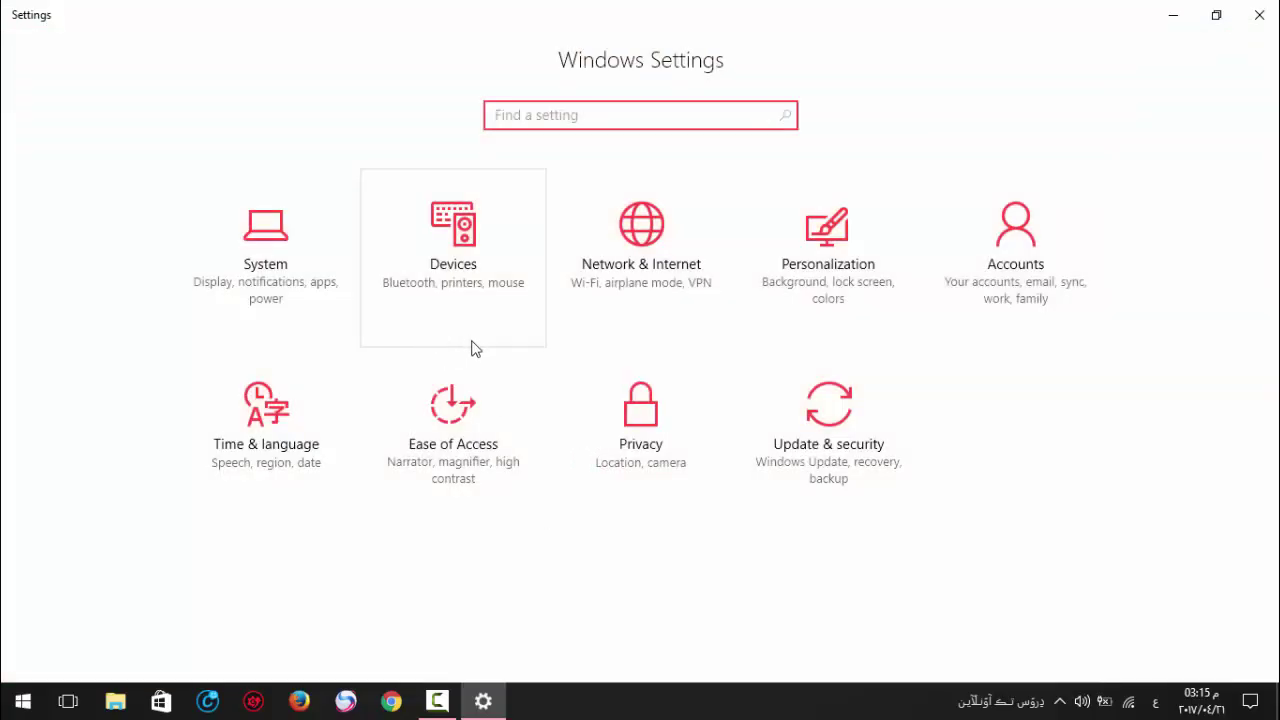
left_click(864, 426)
left_click(385, 433)
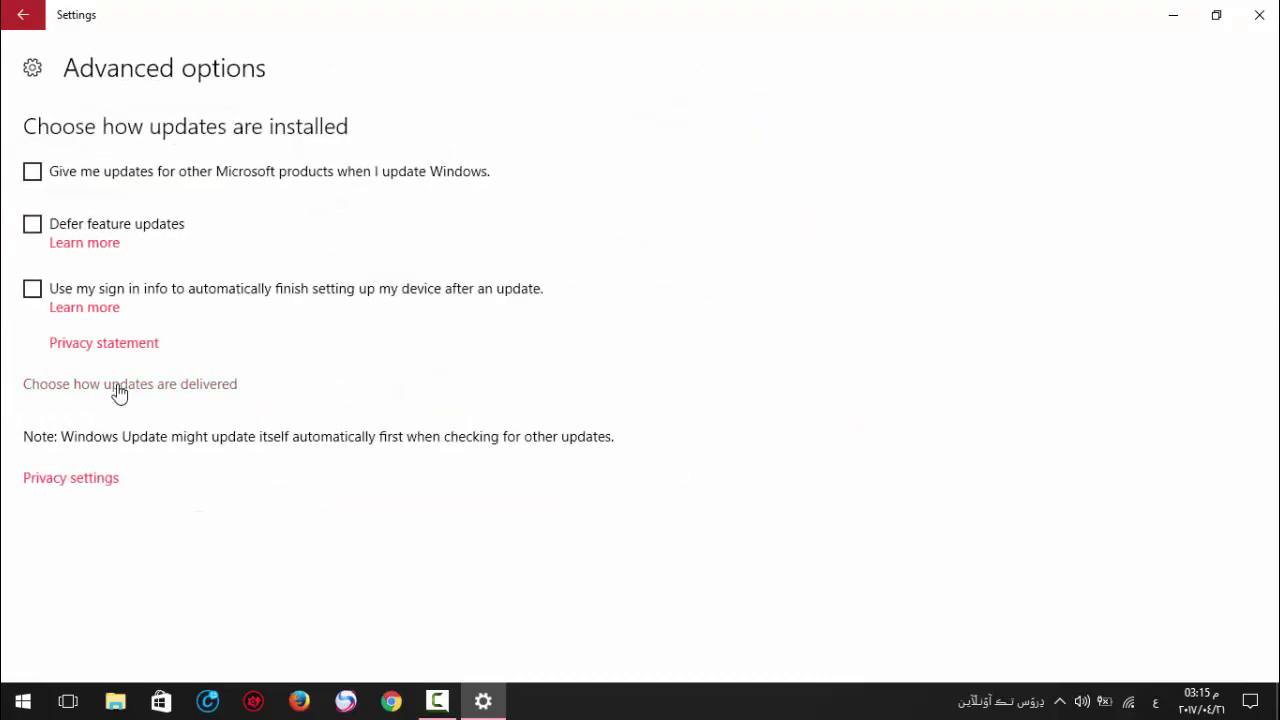
left_click(113, 390)
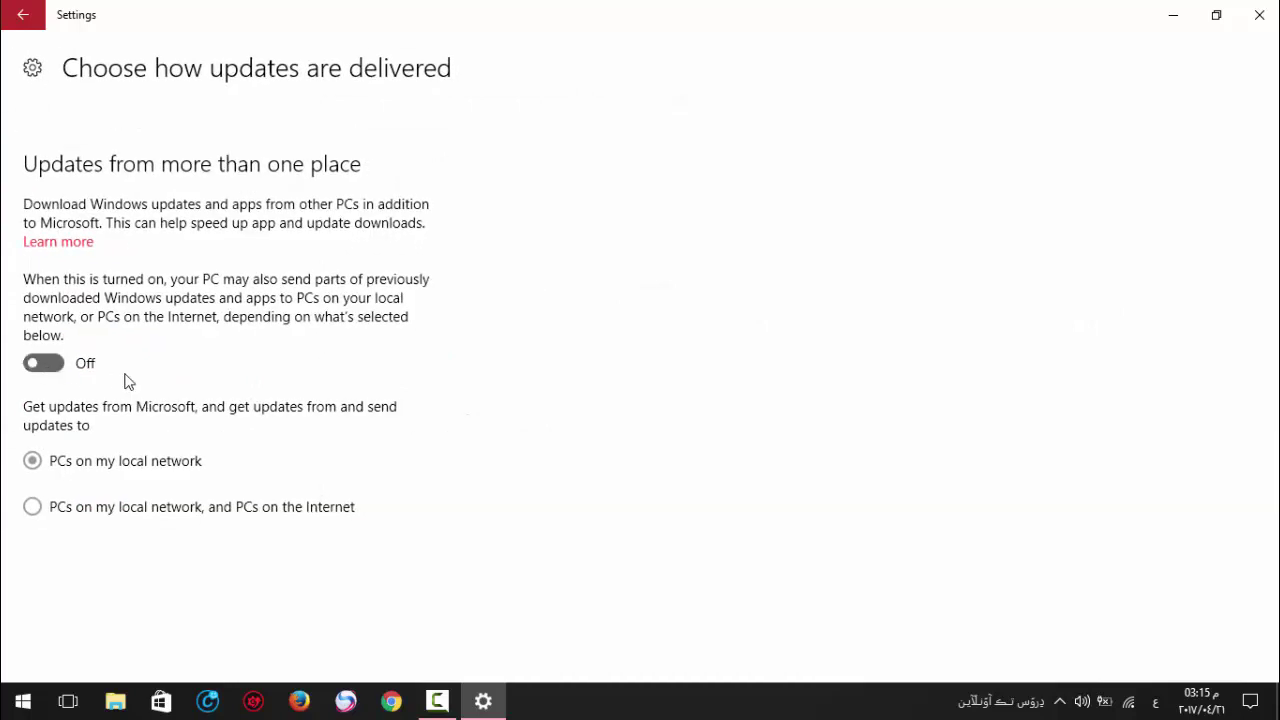
left_click(40, 364)
left_click(56, 366)
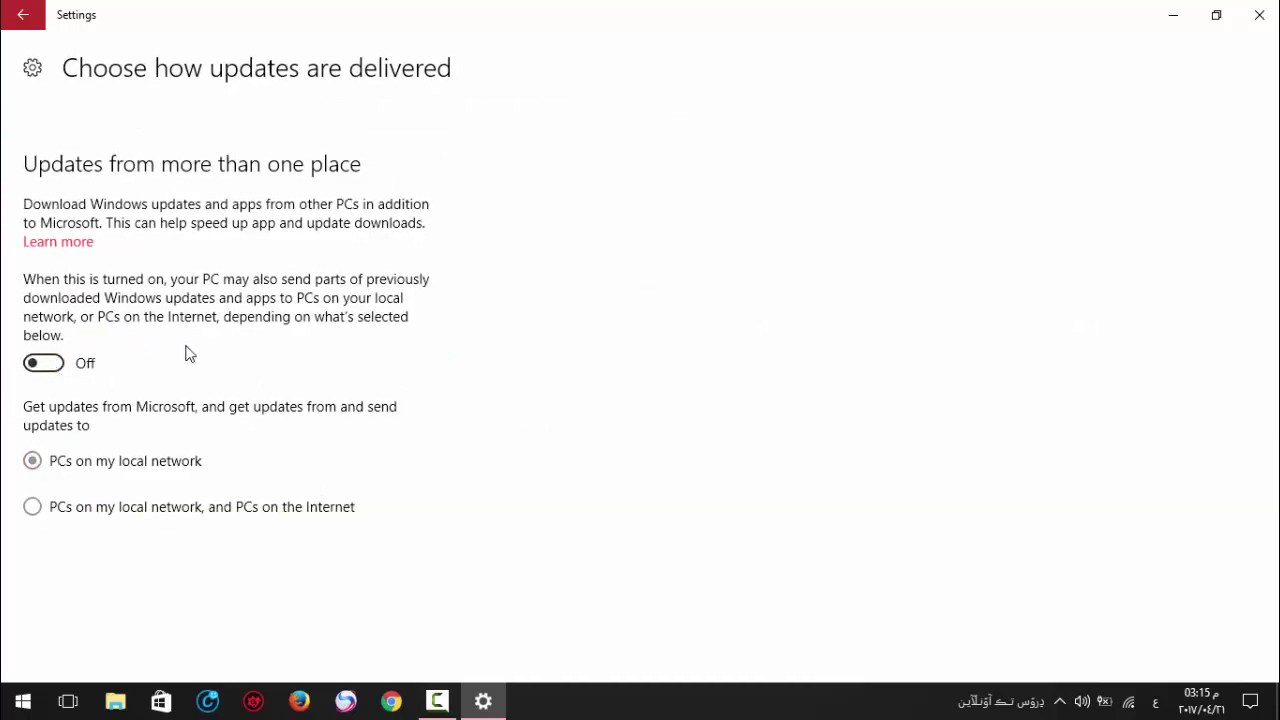
left_click(1257, 18)
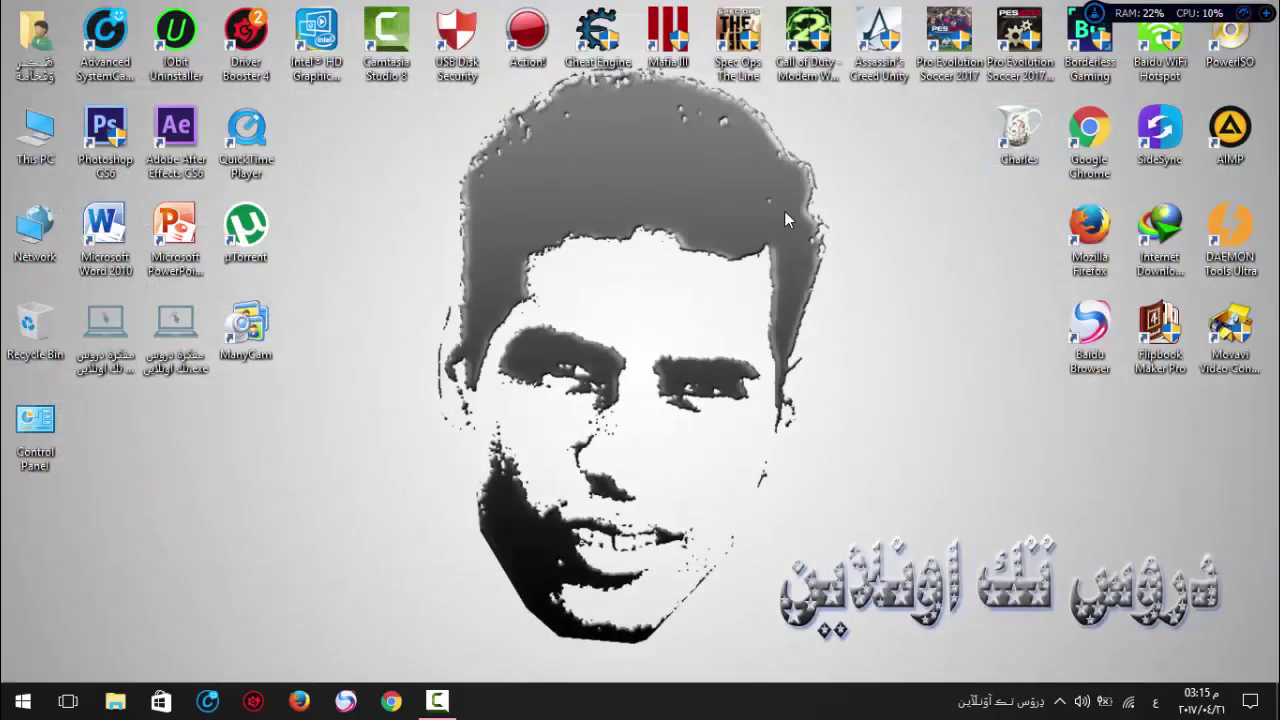
right_click(750, 192)
left_click(806, 274)
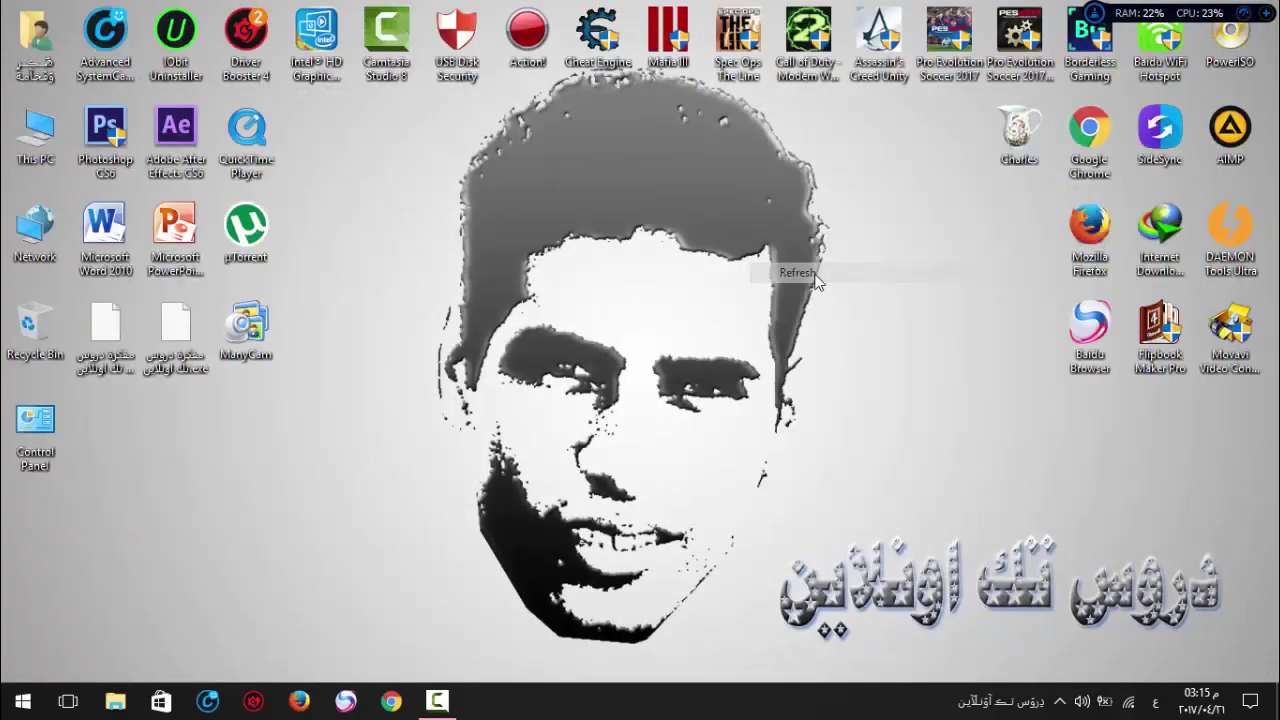
right_click(539, 206)
left_click(592, 288)
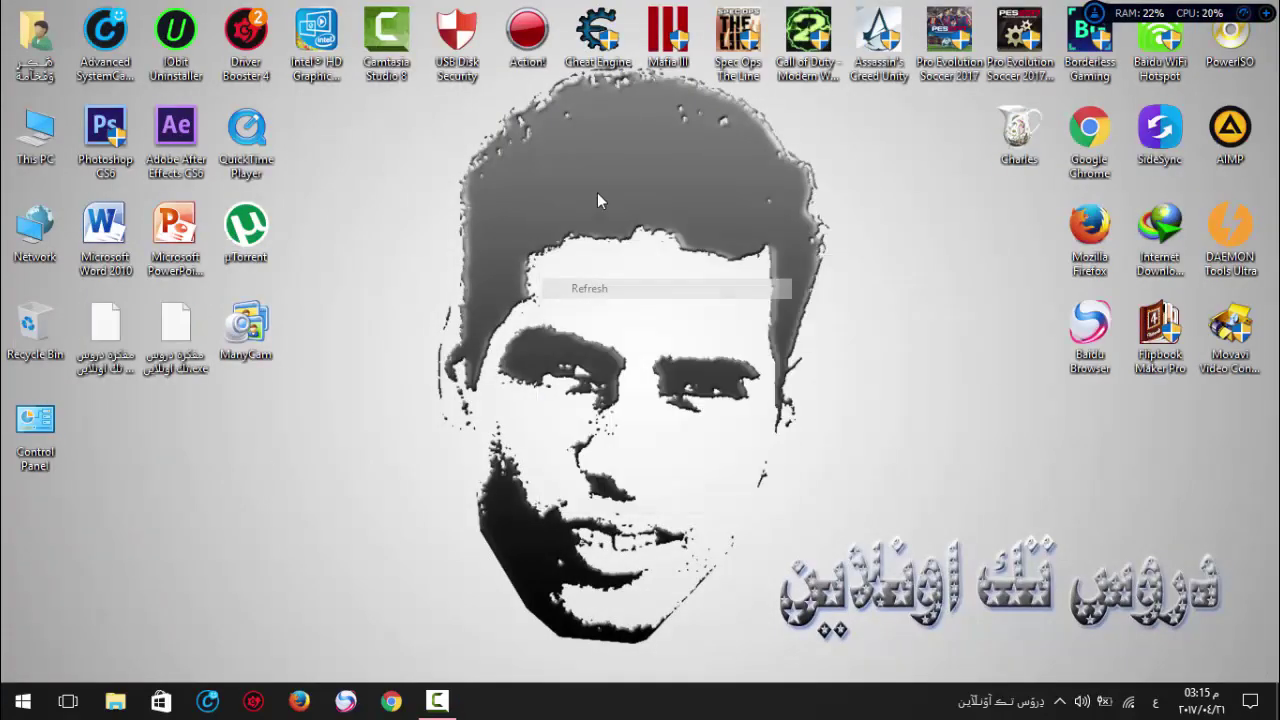
right_click(597, 192)
left_click(605, 266)
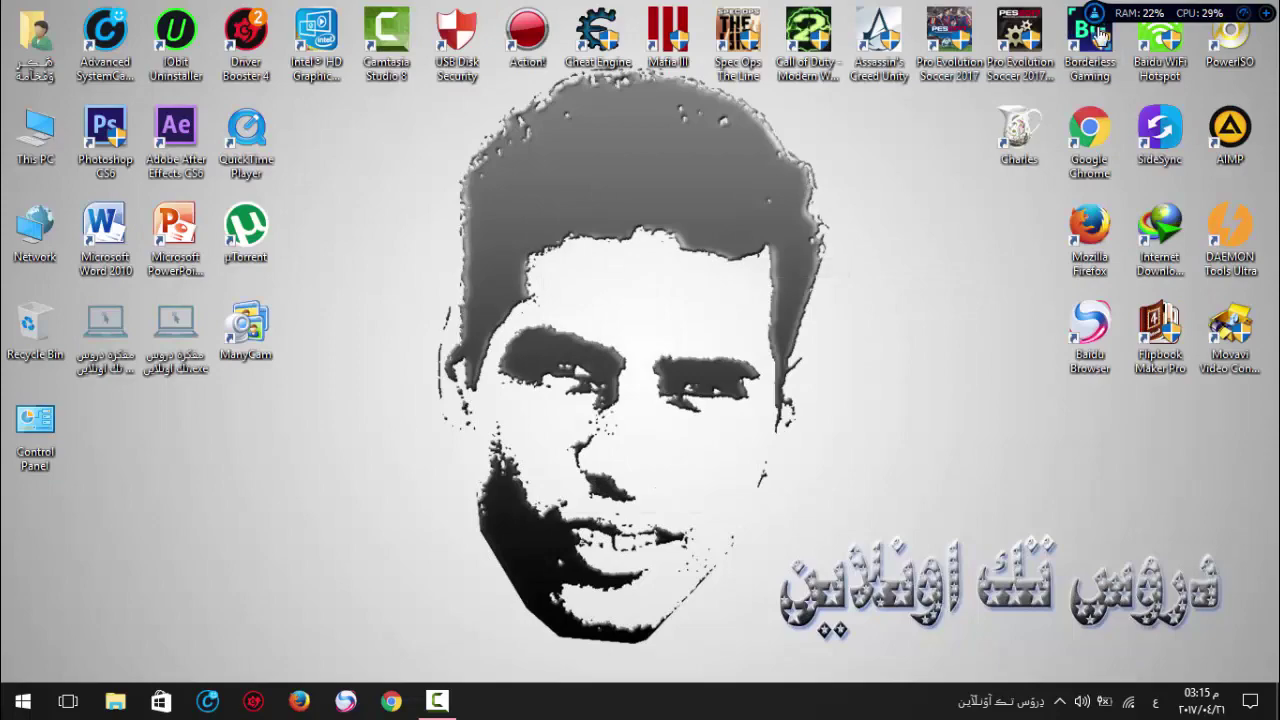
right_click(658, 222)
left_click(712, 300)
Switch the keyboard input to English, search Windows for "s" and open the Services app.
left_click(34, 703)
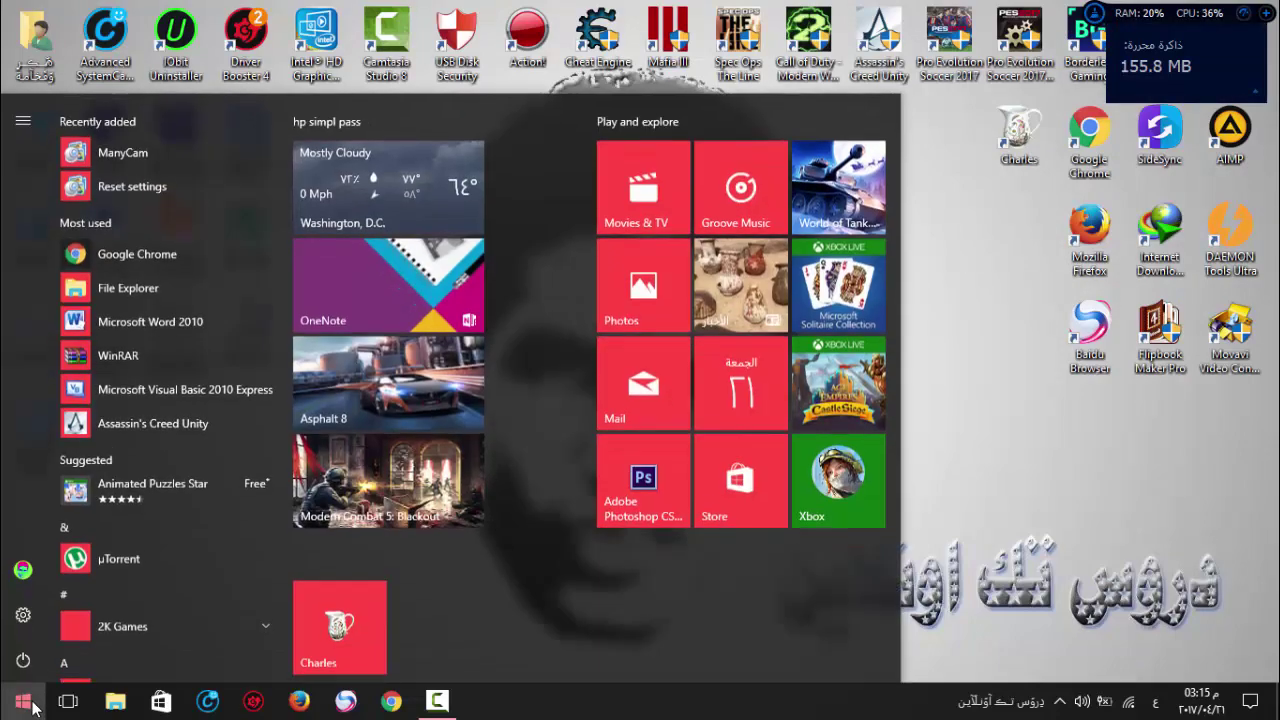
left_click(33, 704)
left_click(31, 705)
left_click(30, 707)
left_click(30, 707)
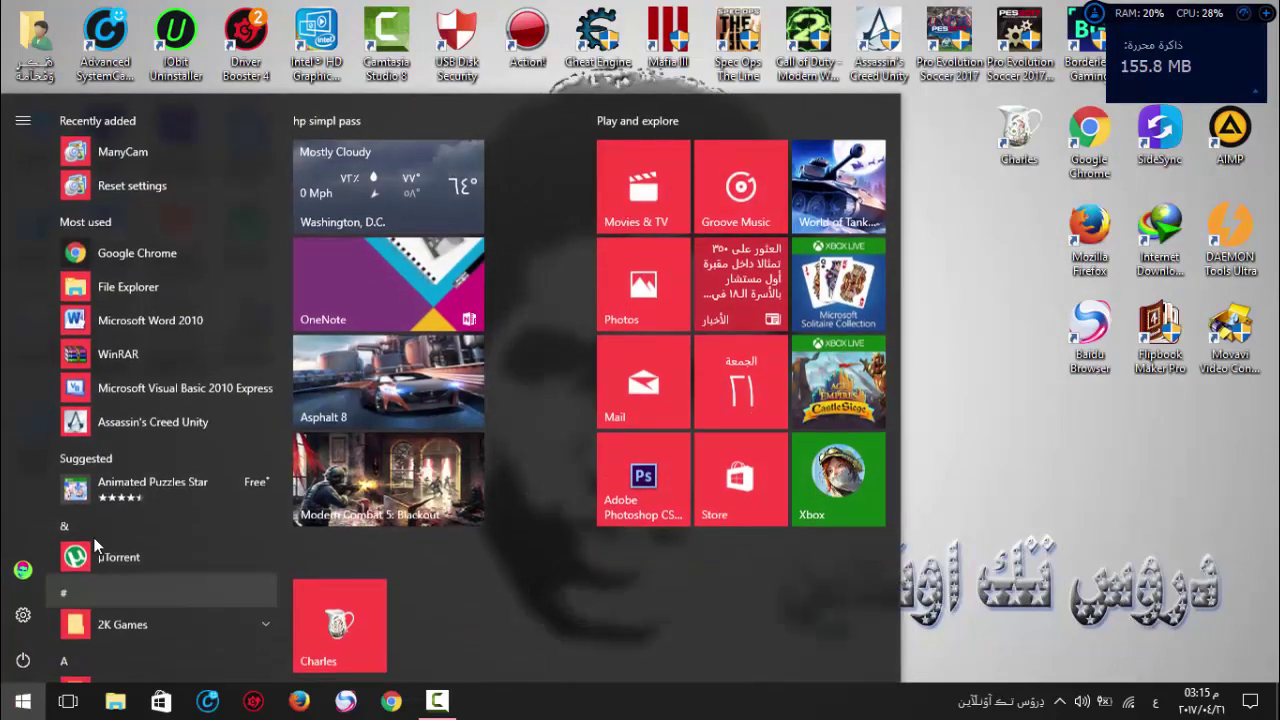
type("س")
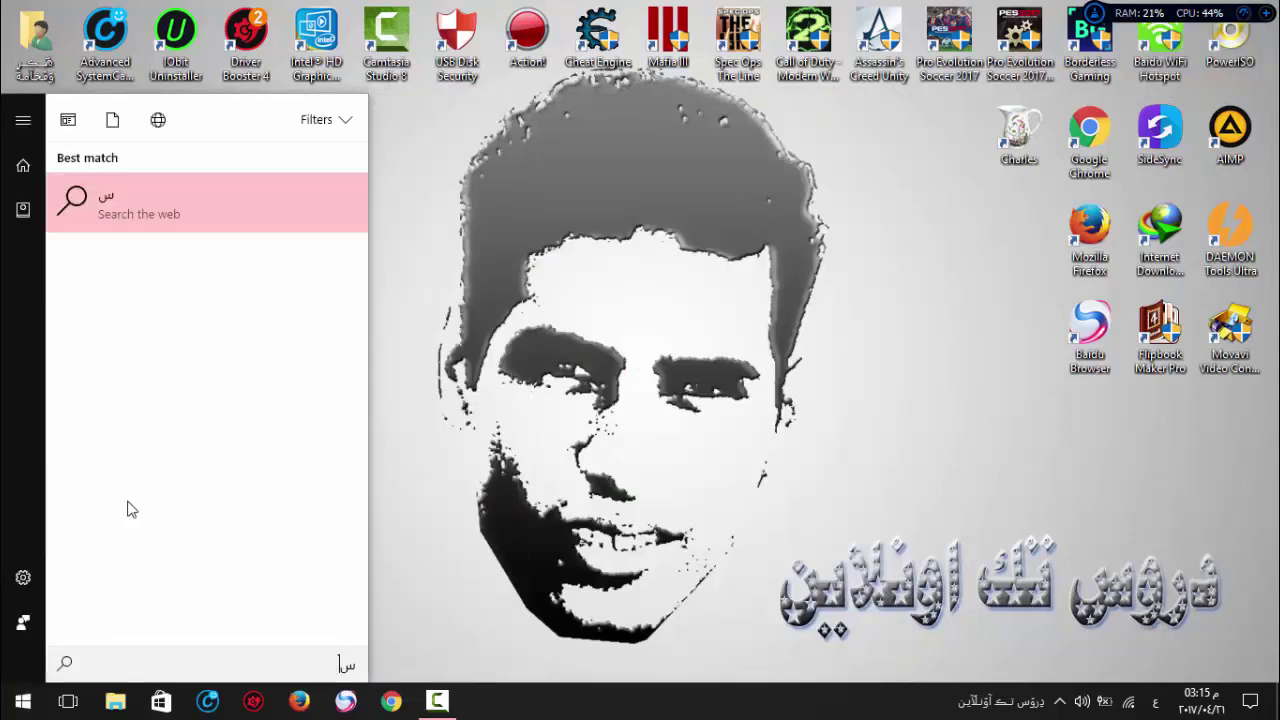
key("BackSpace")
key("alt+shift")
type("s")
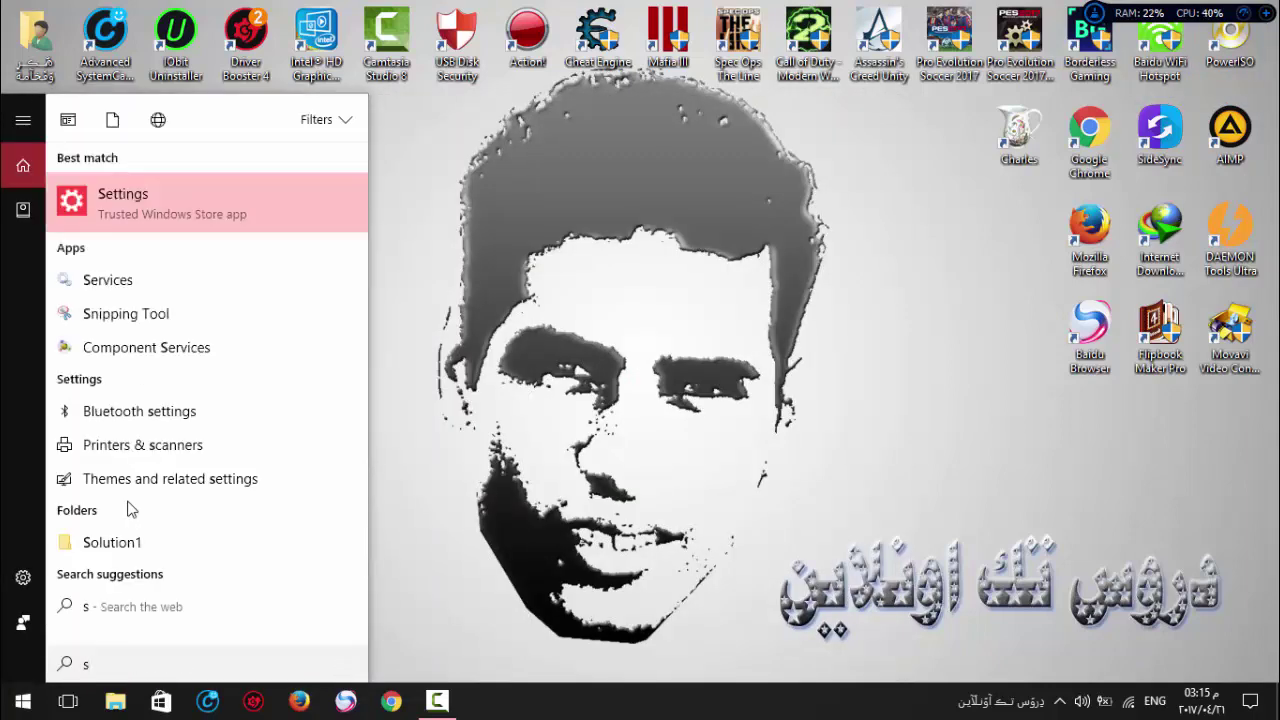
left_click(128, 281)
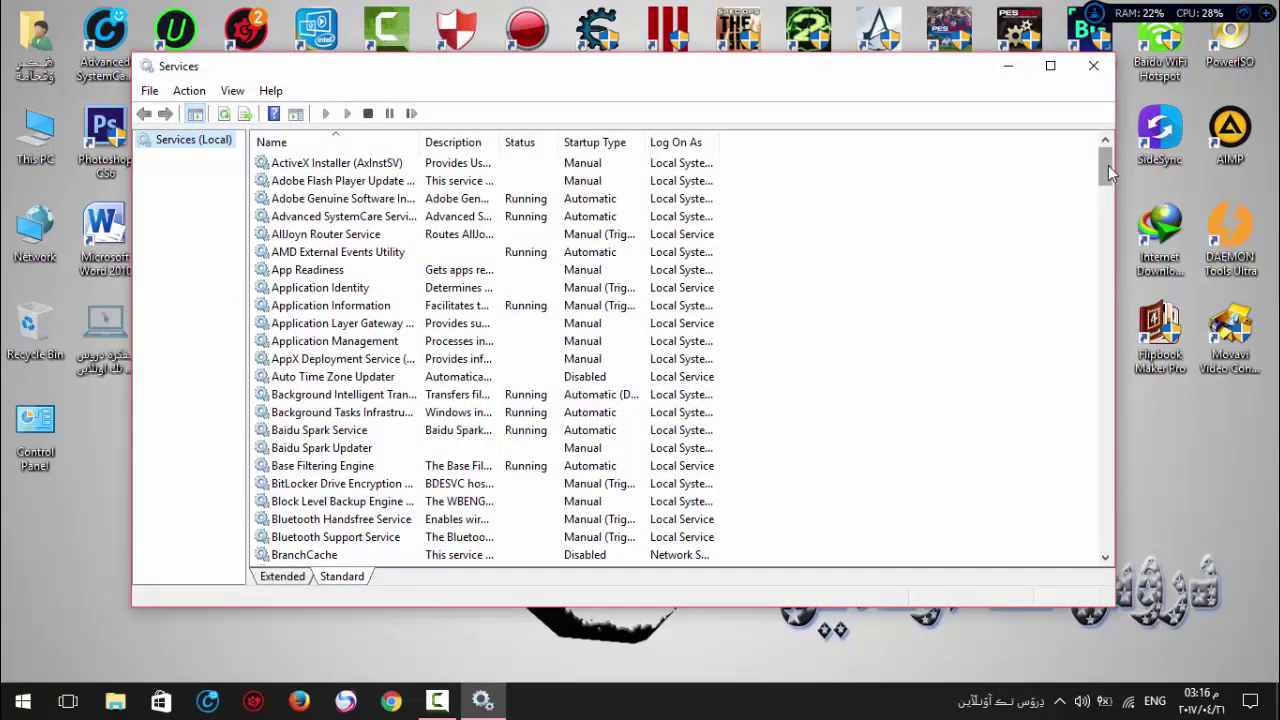
Find the Windows Update service in the Services list and open its properties.
left_click_drag(1106, 159, 1100, 530)
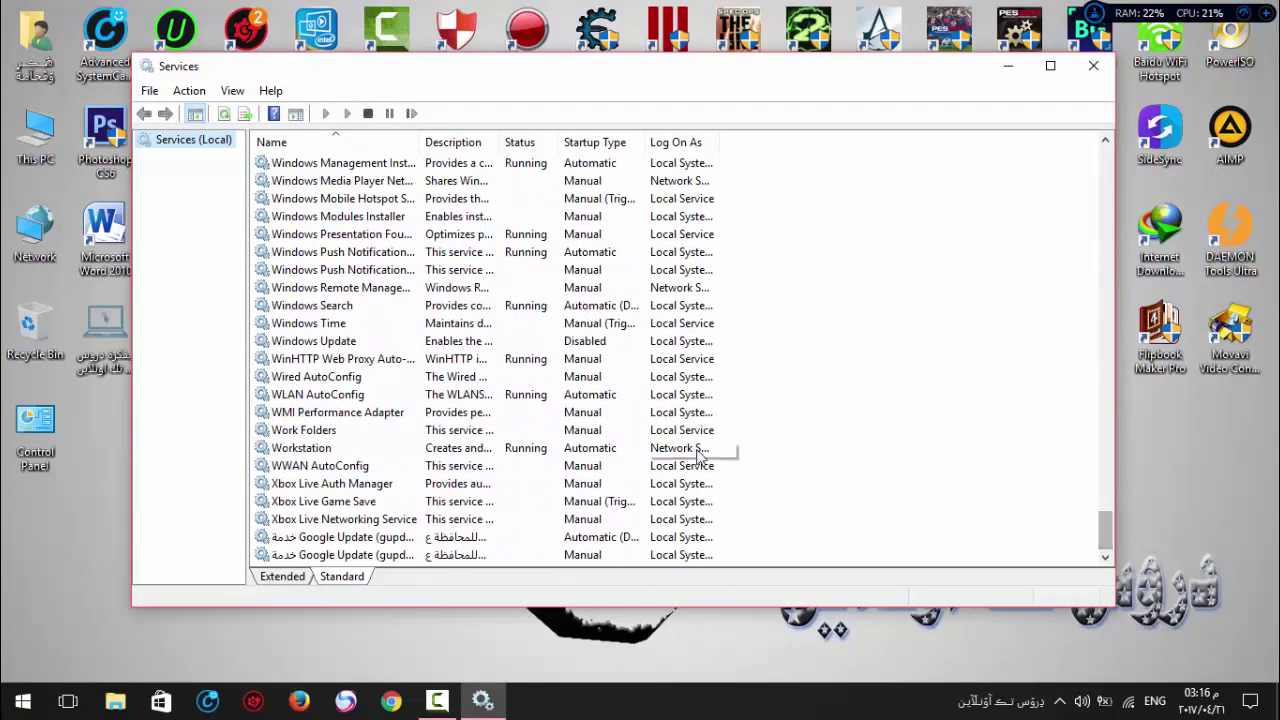
left_click(328, 343)
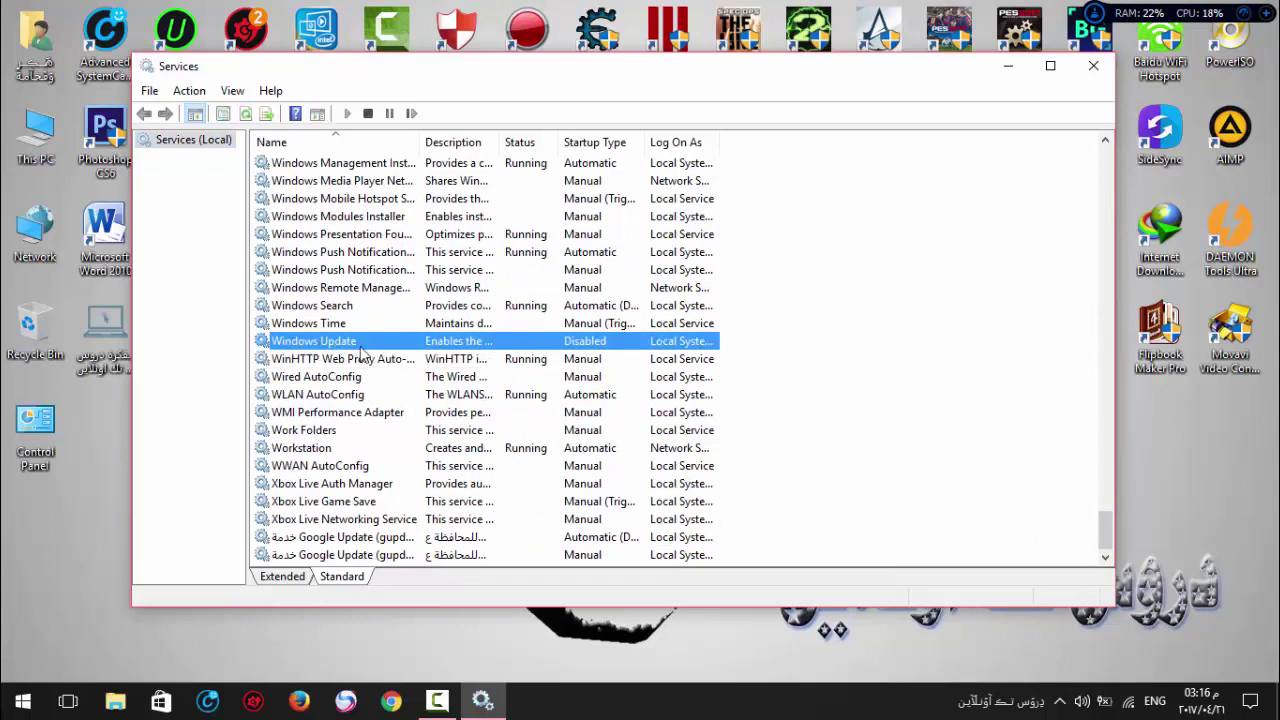
double_click(672, 345)
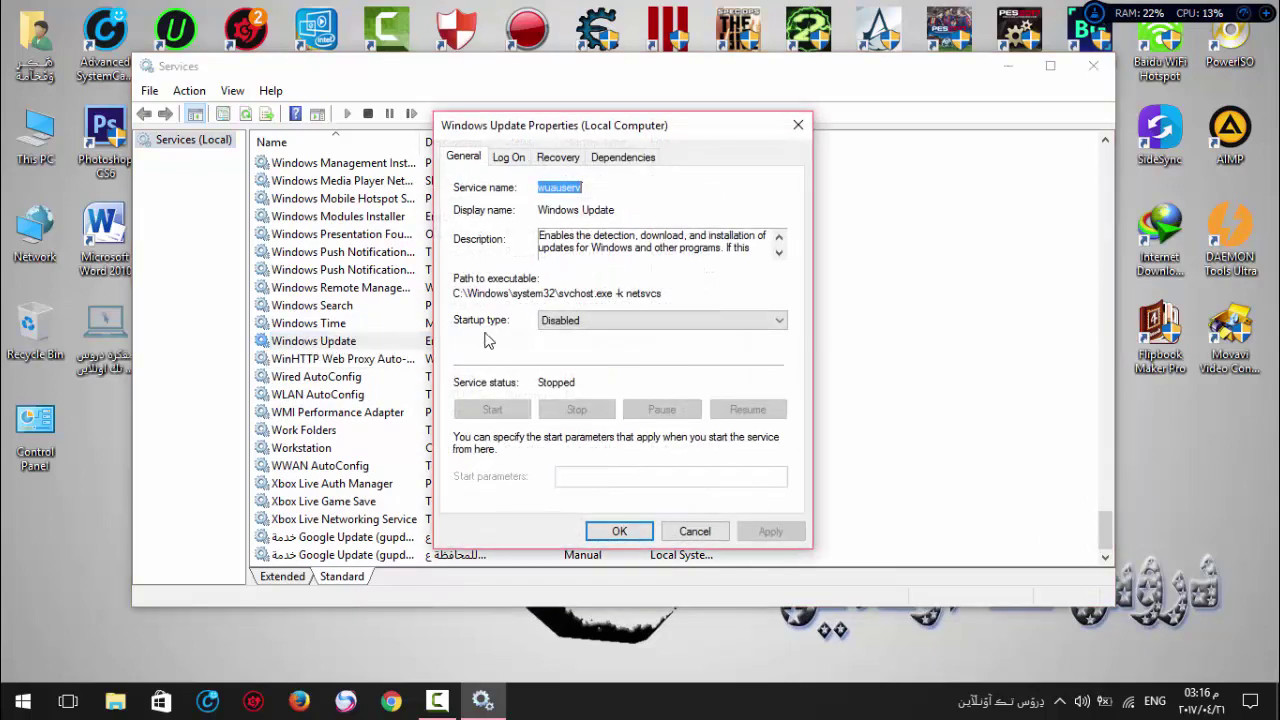
Set the Windows Update service's startup type to Disabled, apply it and close the properties dialog.
left_click(600, 321)
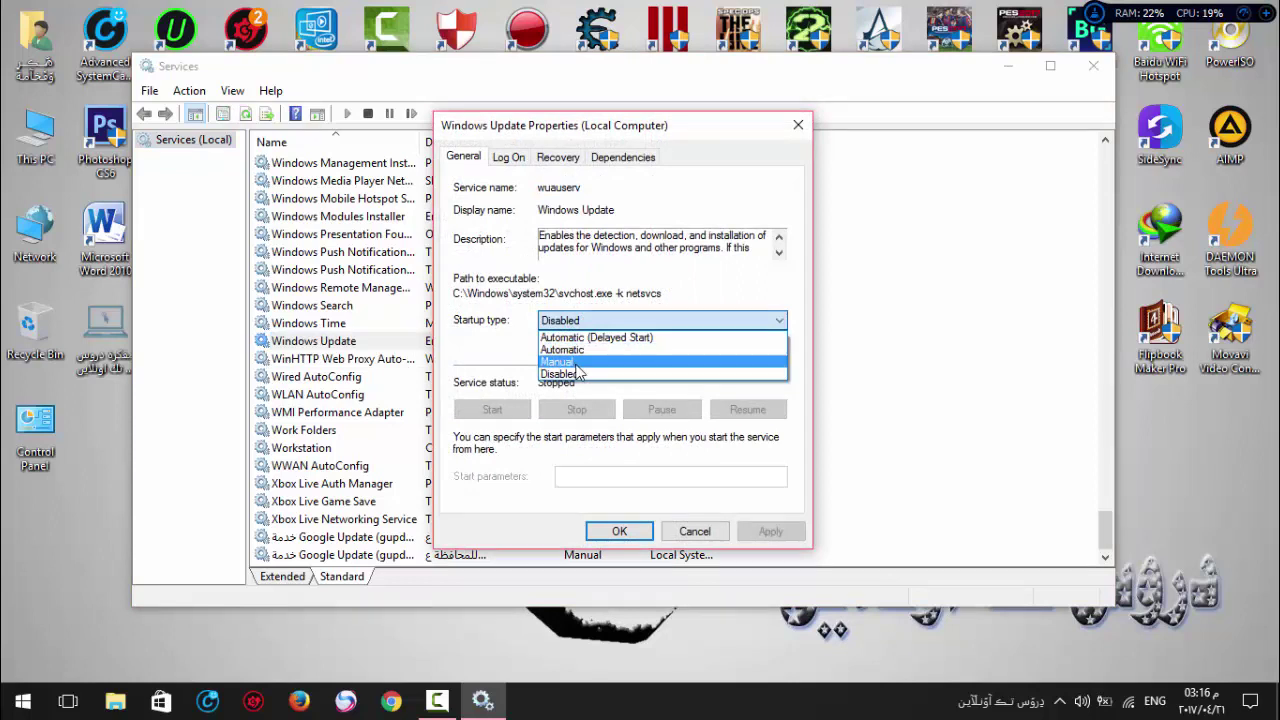
left_click(577, 365)
left_click(596, 319)
left_click(591, 373)
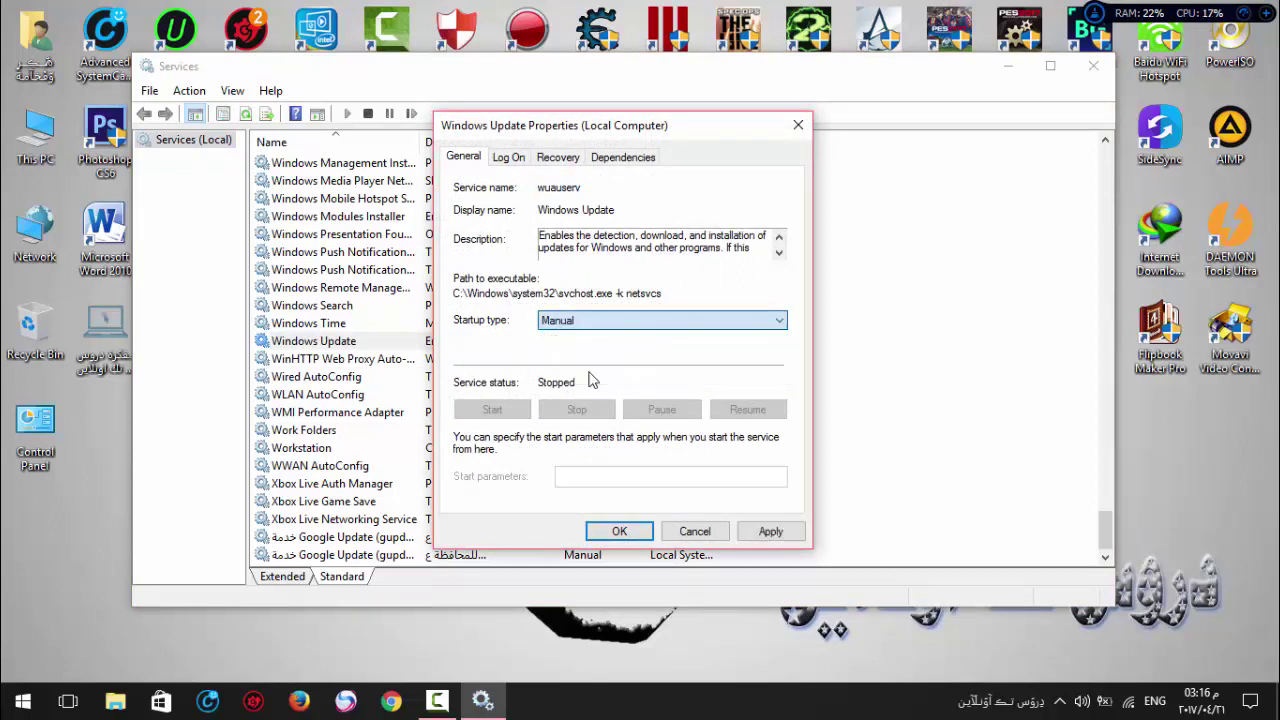
left_click(770, 533)
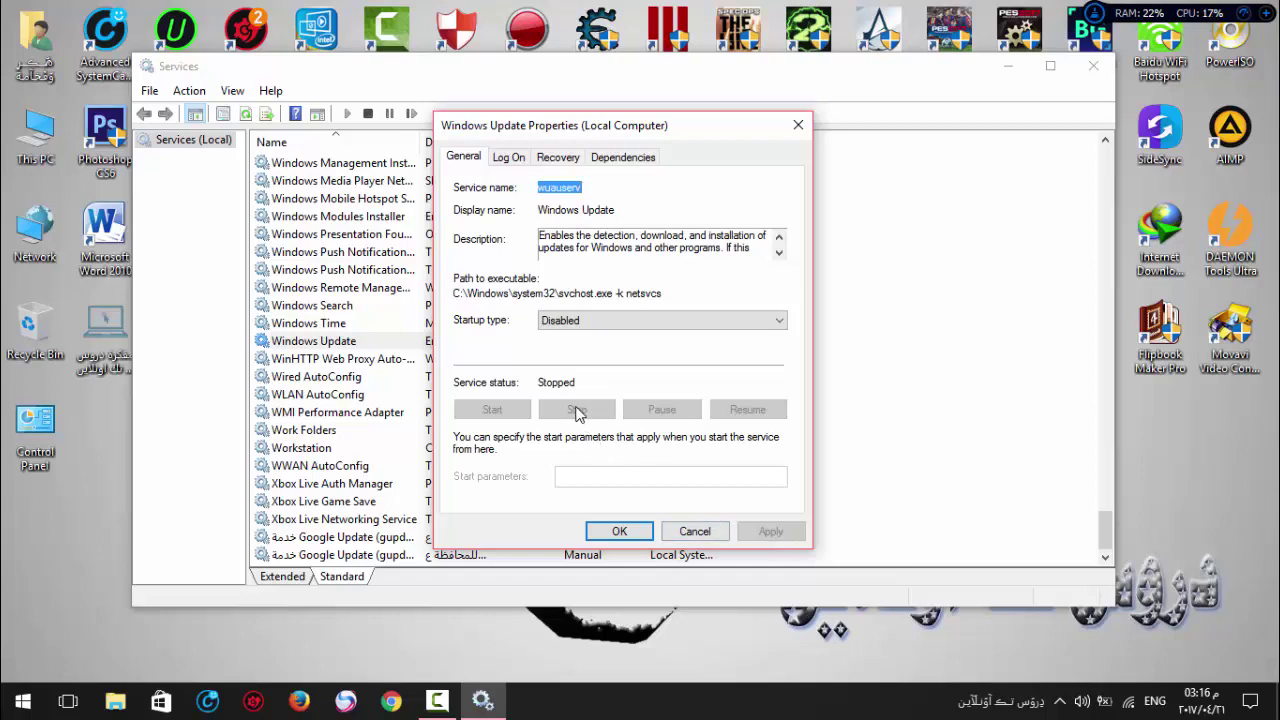
left_click(616, 531)
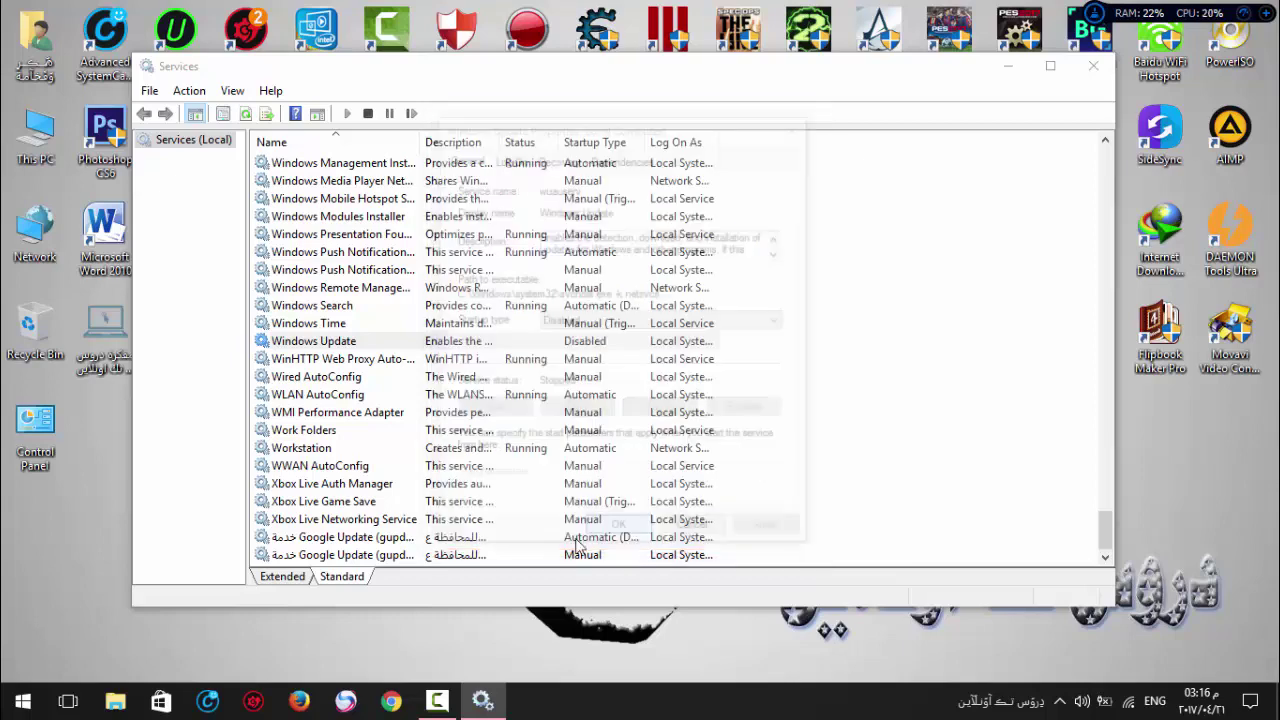
Close the Services window and refresh the desktop.
left_click(1089, 68)
right_click(735, 170)
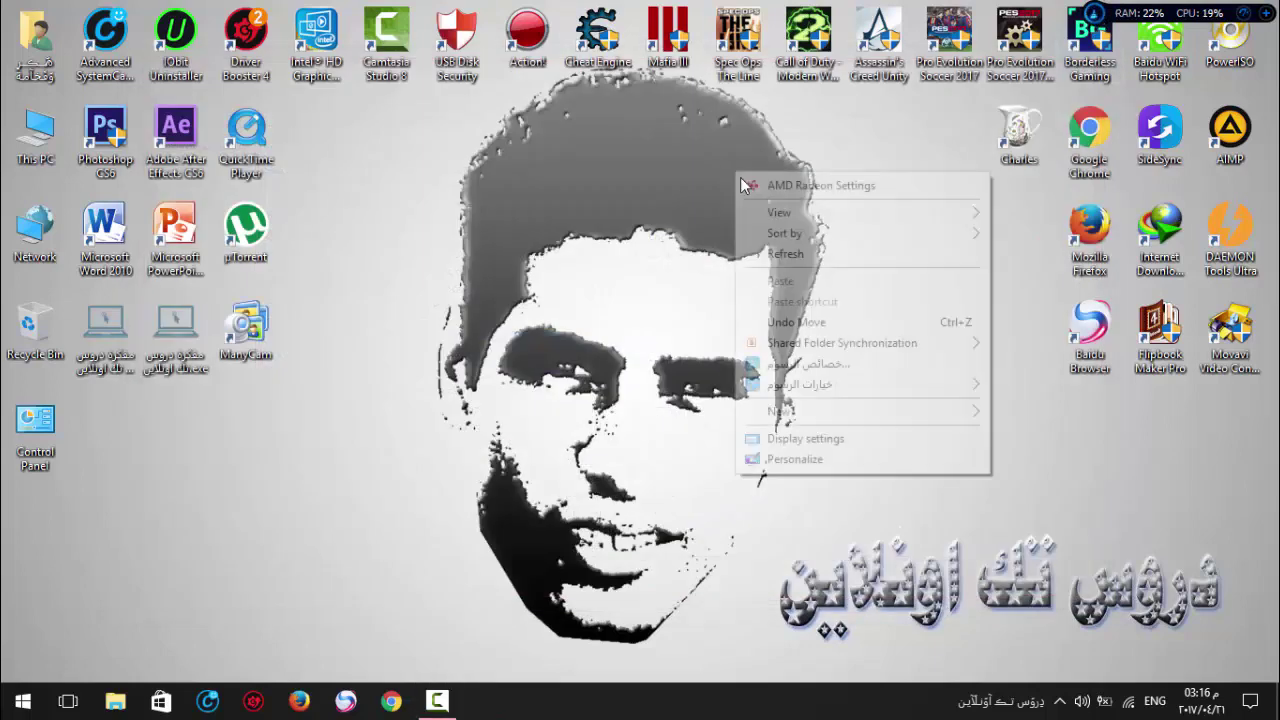
left_click(775, 249)
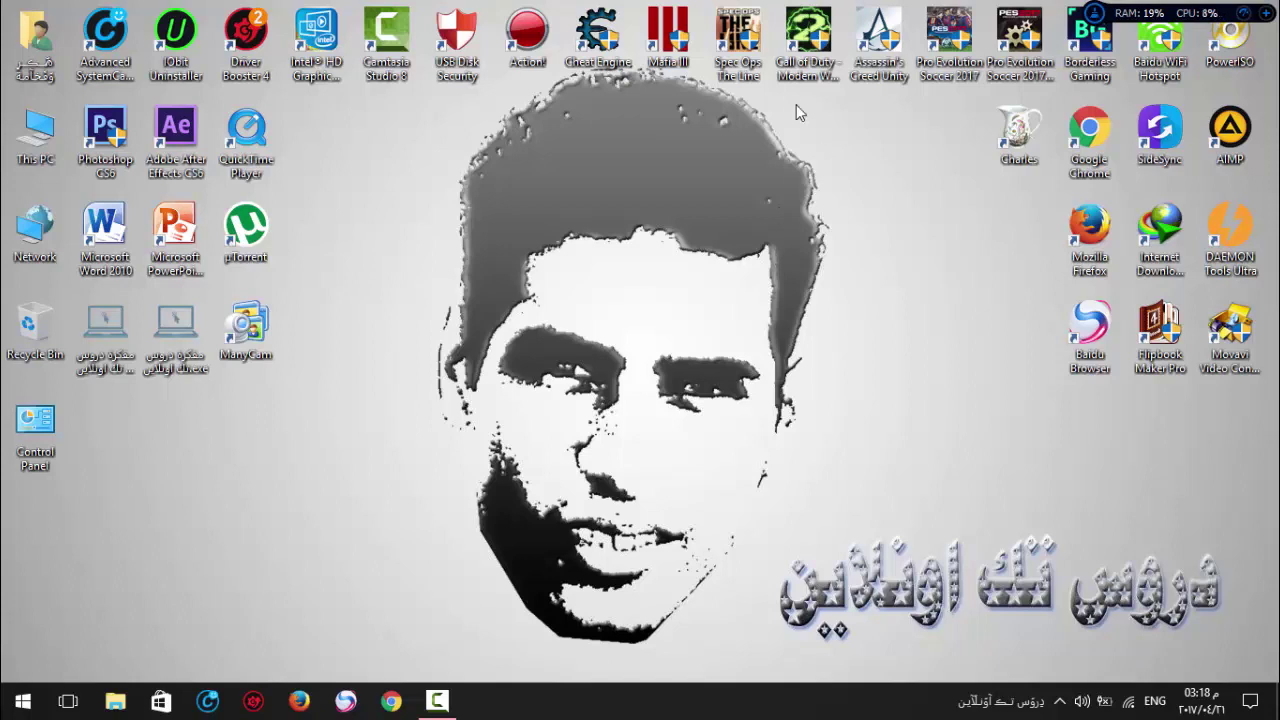
left_click(437, 700)
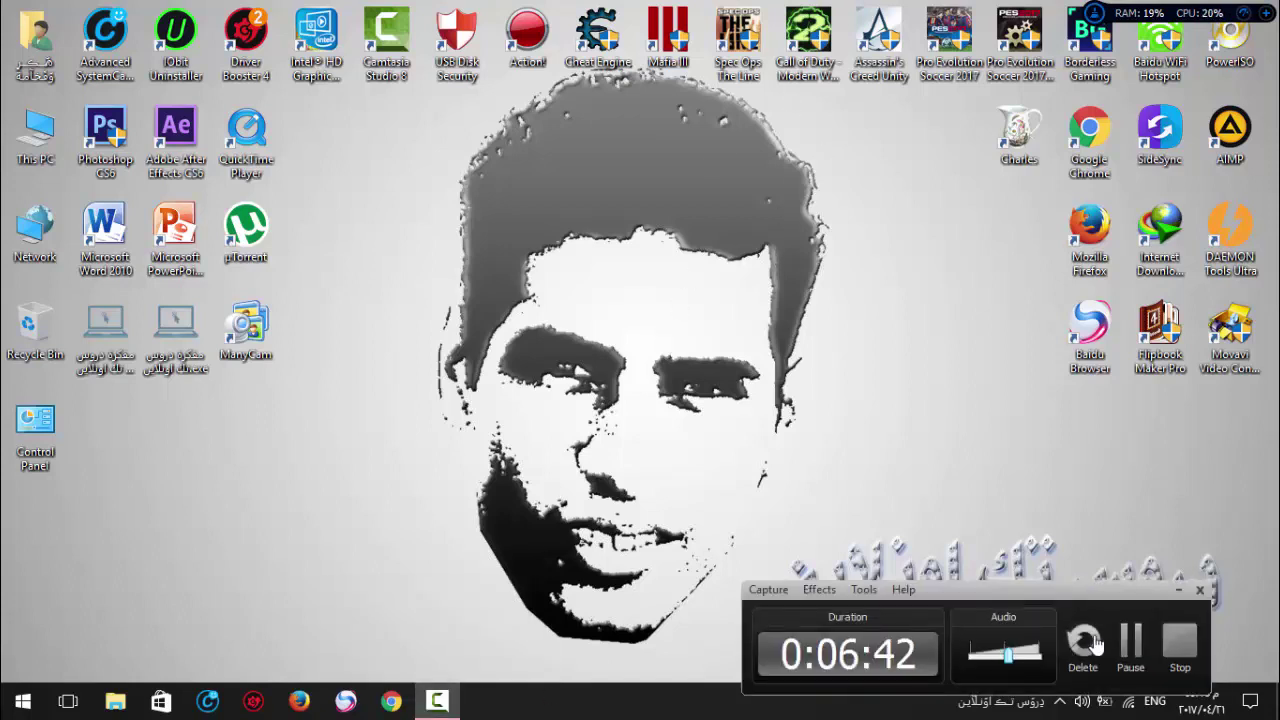